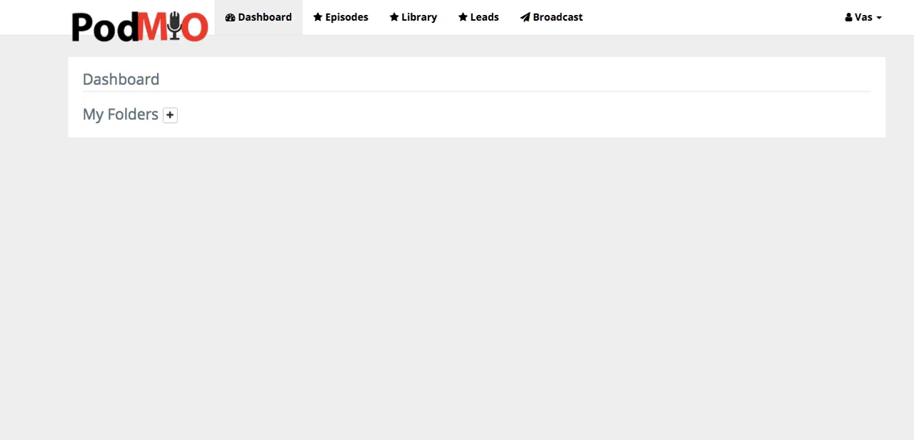
Step: Open the help center and bring up the "Moving To Podmio" article from the Quick Startup guides
left_click(876, 18)
right_click(818, 125)
left_click(252, 67)
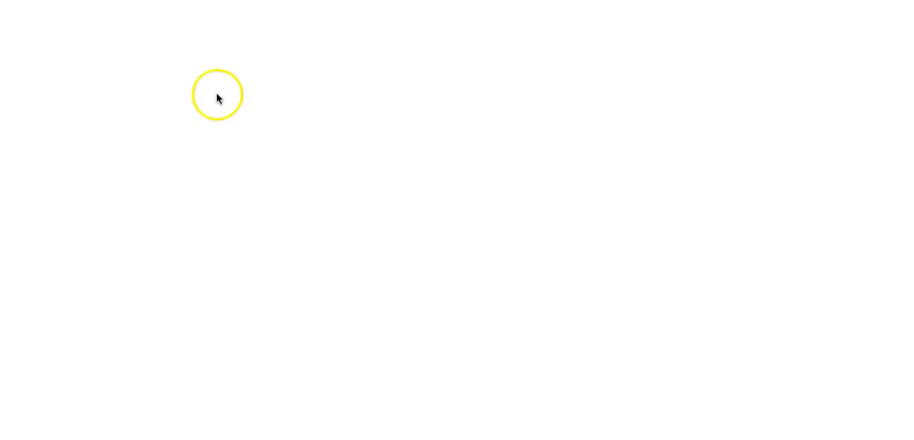
scroll(217, 167, "down", 5)
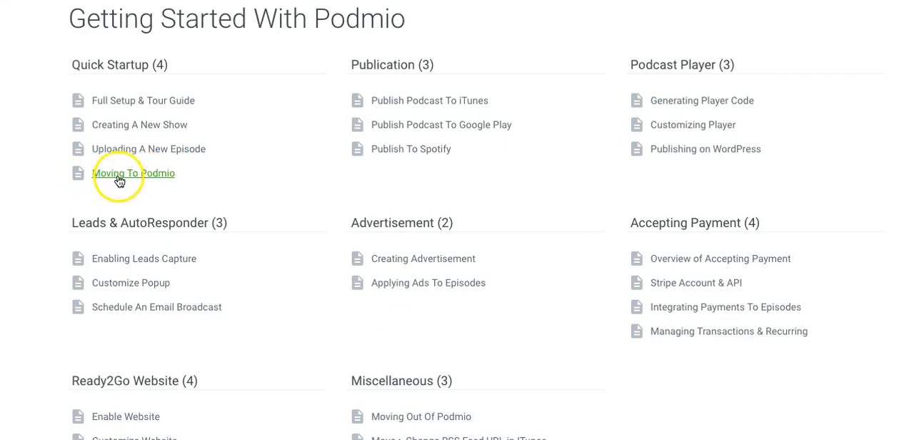
left_click(120, 178)
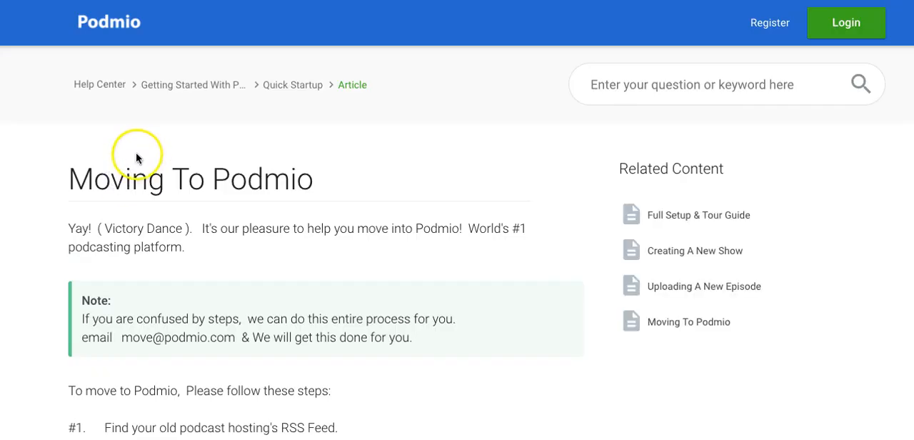
Step: Read through the "Moving To Podmio" article for the steps to import an existing podcast's RSS feed
scroll(136, 156, "down", 10)
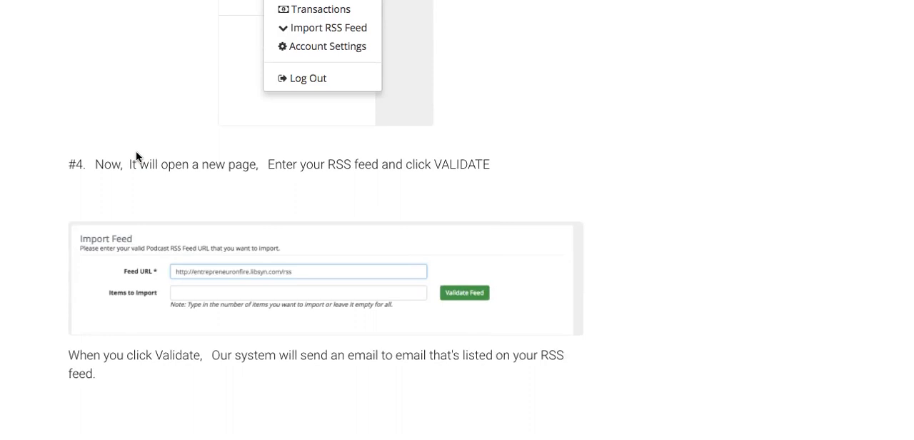
scroll(136, 156, "down", 5)
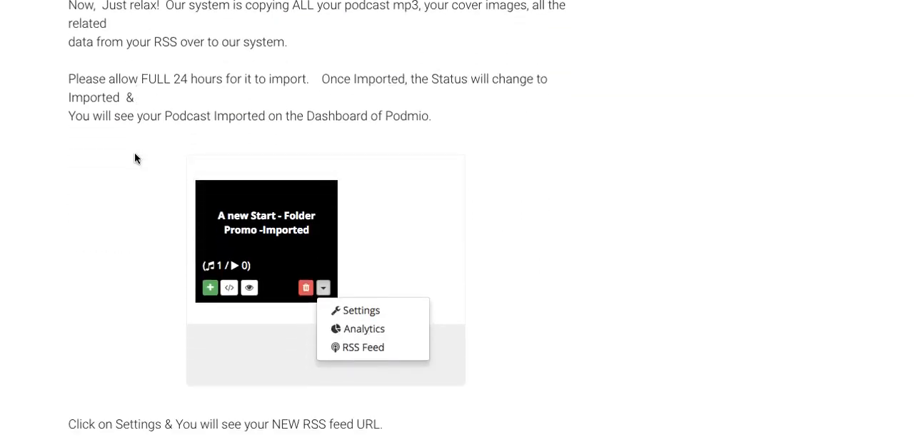
scroll(136, 157, "up", 10)
scroll(136, 156, "up", 5)
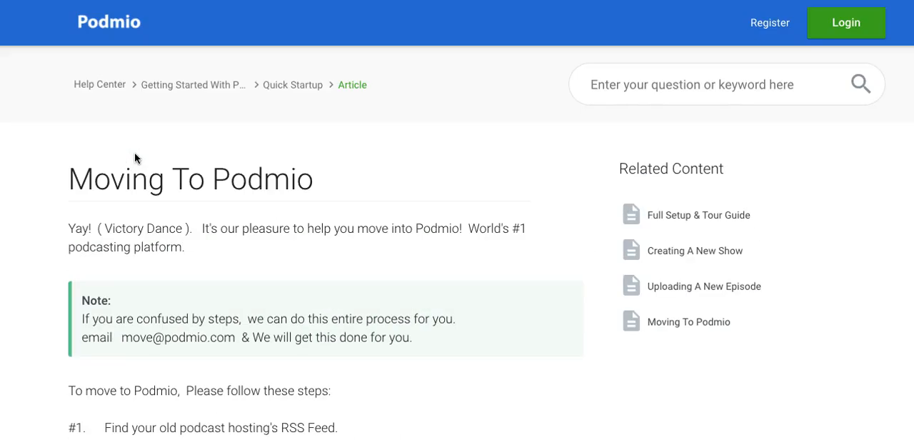
left_click_drag(72, 178, 295, 175)
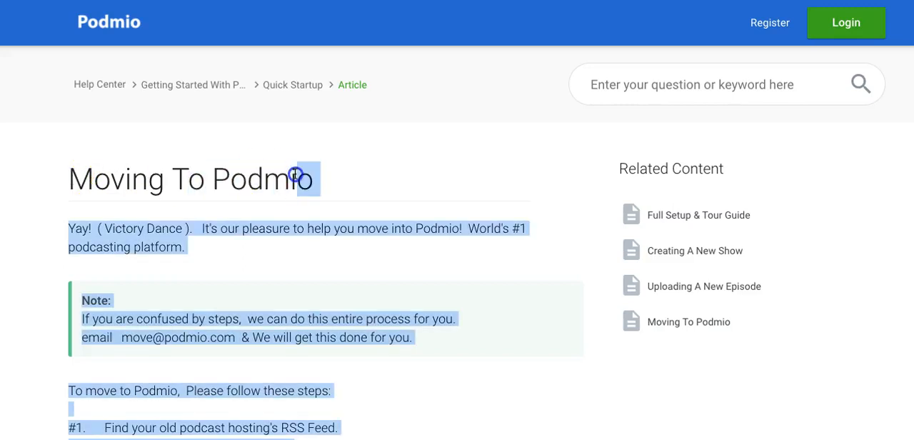
left_click(296, 175)
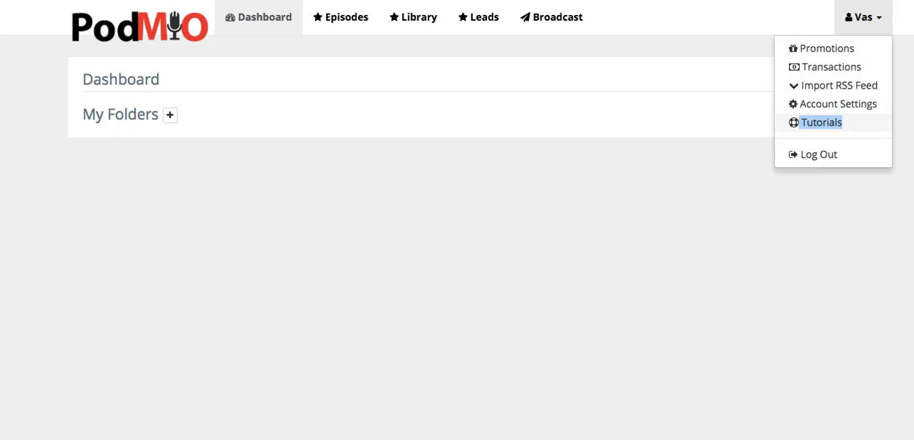
left_click(502, 150)
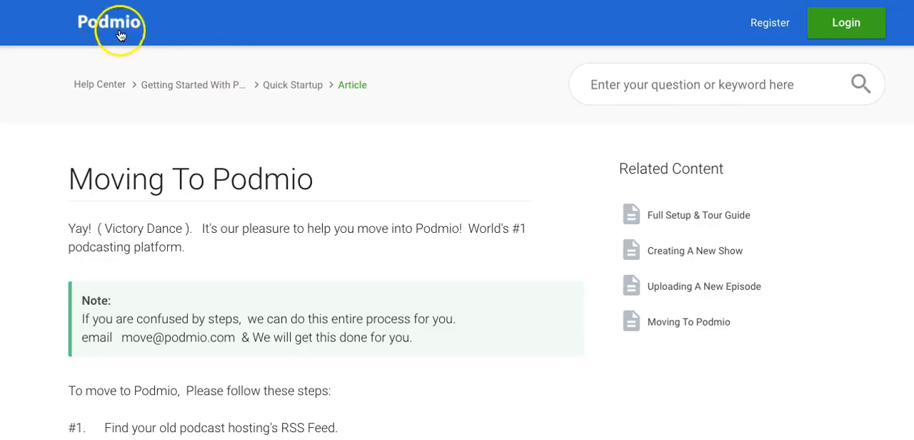
left_click(120, 36)
scroll(163, 95, "down", 3)
scroll(163, 95, "down", 2)
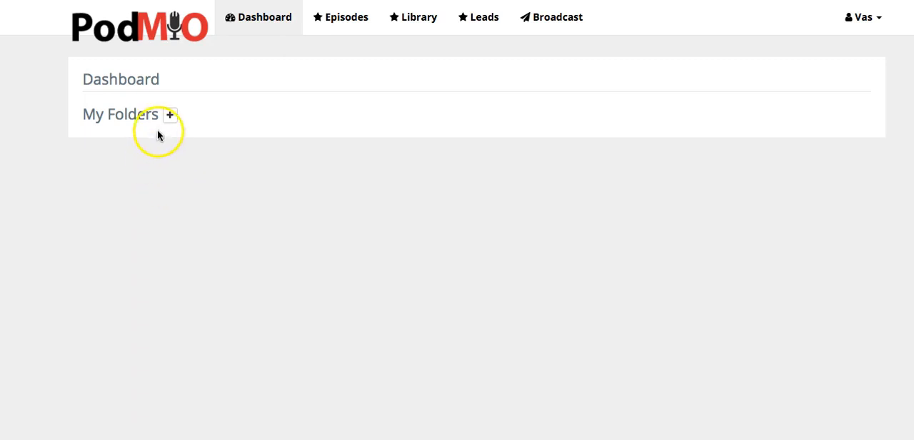
Step: Create a new folder named EvilSalesman under My Folders on the dashboard
left_click(170, 116)
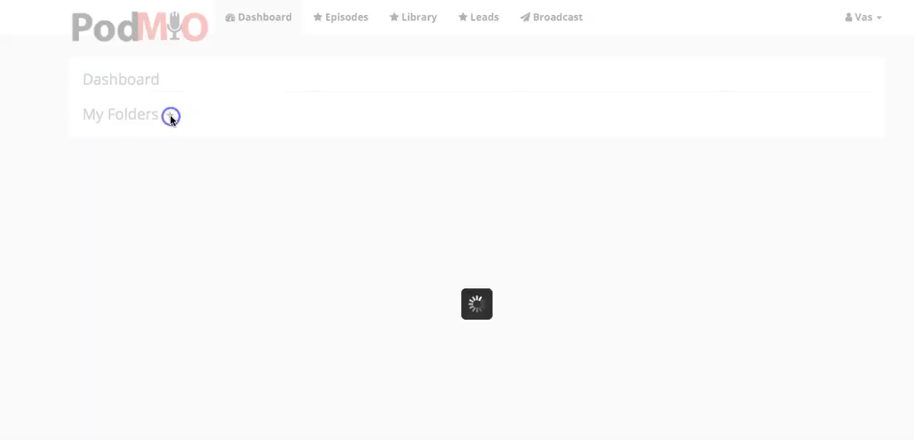
left_click(350, 123)
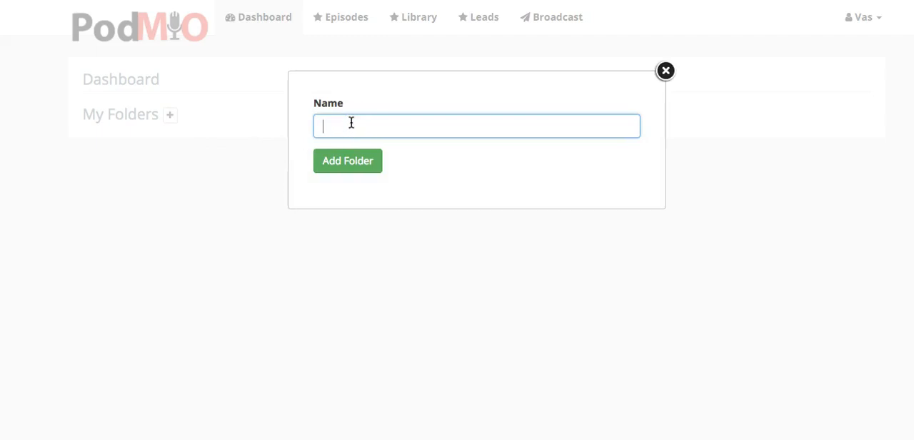
type("Evils")
key("BackSpace")
type("Salesman")
key("Return")
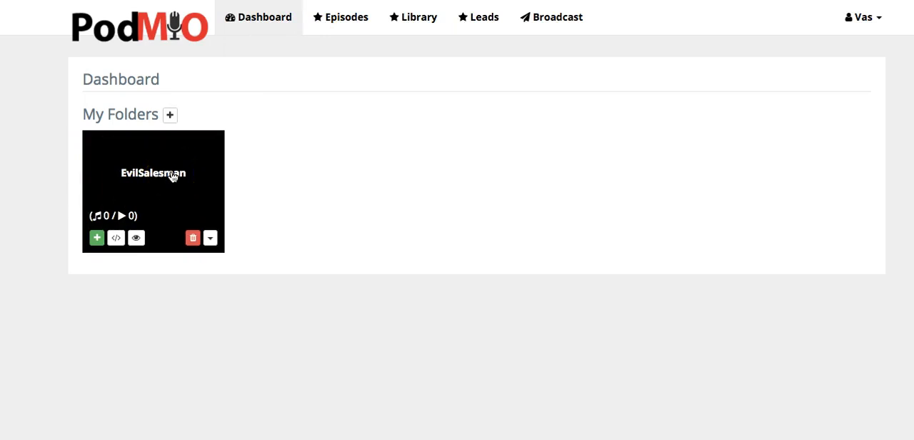
left_click(171, 113)
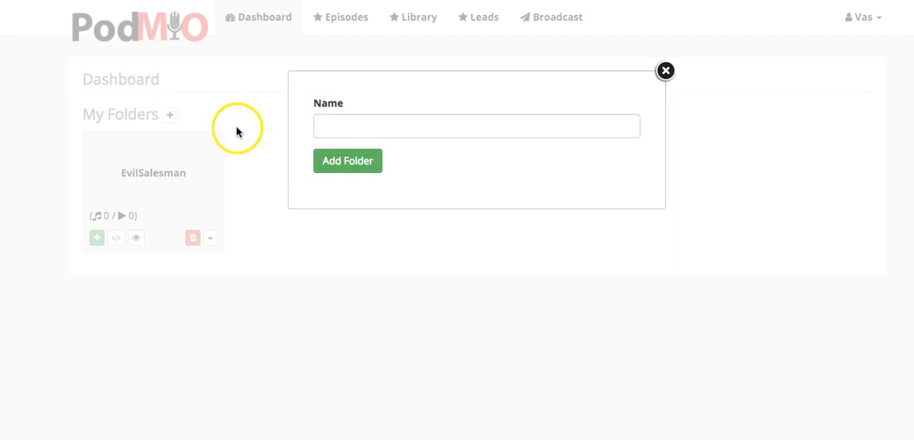
left_click(664, 72)
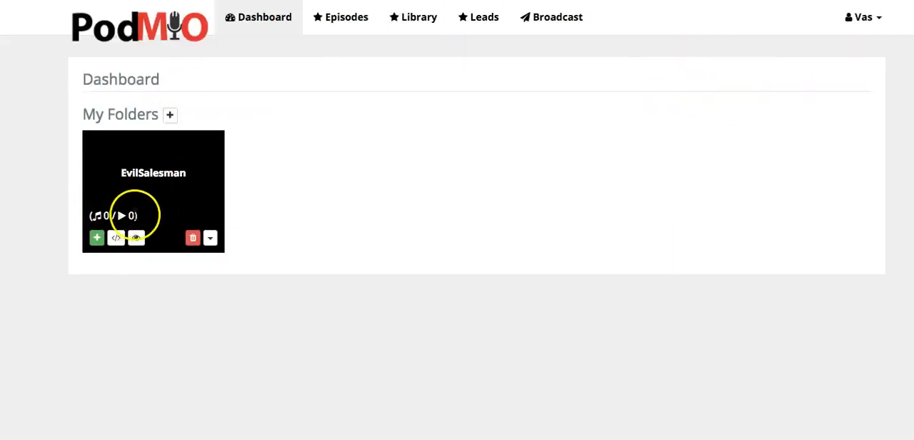
Step: Open the EvilSalesman folder's settings and select its RSS URL
left_click(212, 242)
left_click(260, 261)
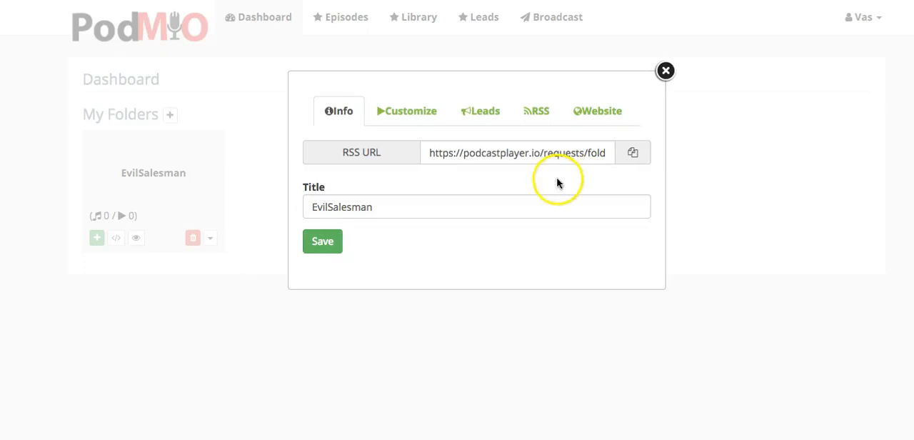
left_click_drag(430, 152, 633, 155)
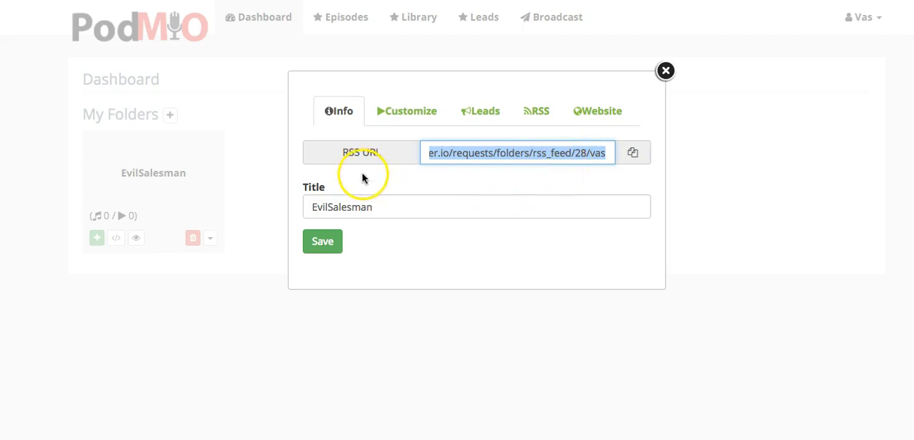
Step: Examine the EvilSalesman folder's RSS settings, including the feed details and the size requirements for the cover image
left_click(531, 111)
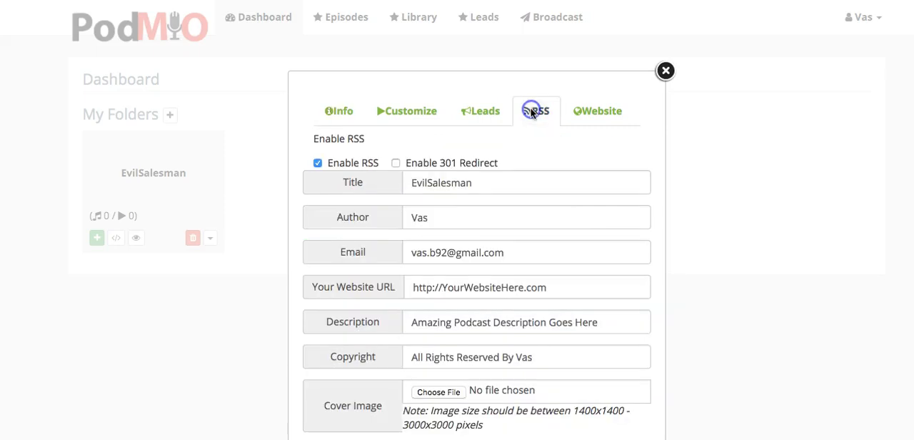
left_click(605, 111)
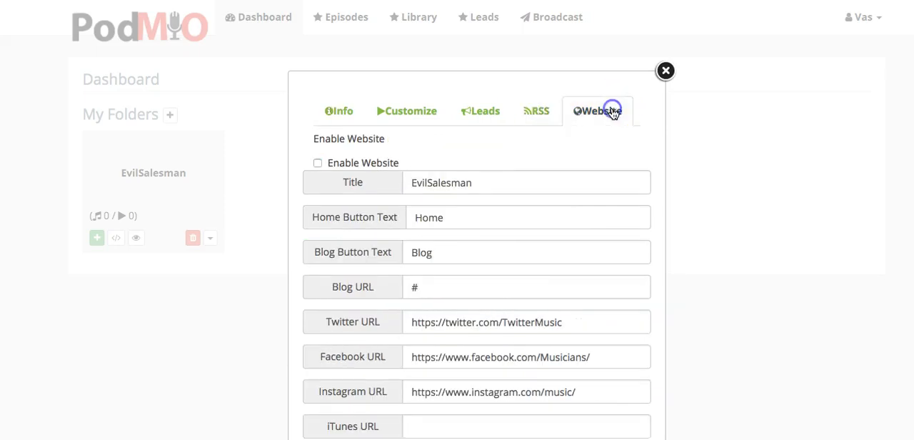
left_click(541, 118)
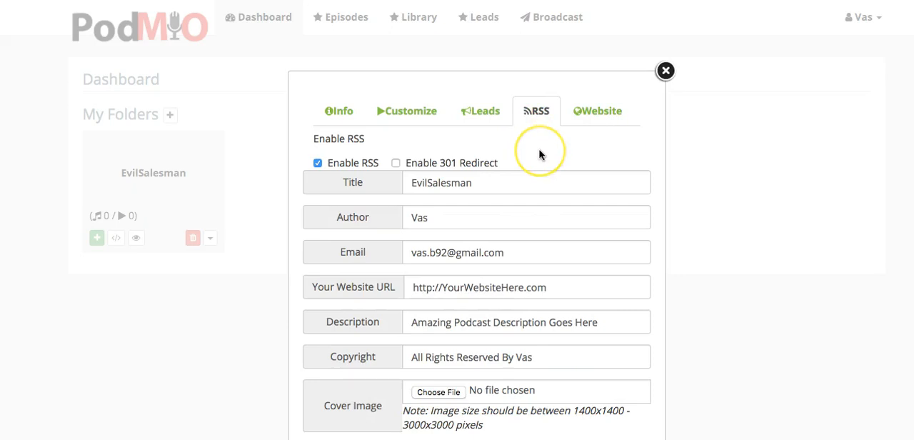
scroll(541, 152, "down", 1)
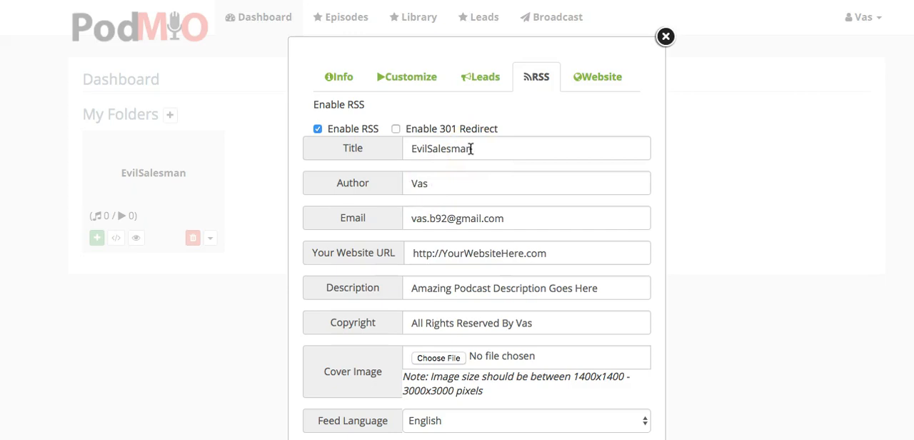
scroll(470, 150, "up", 2)
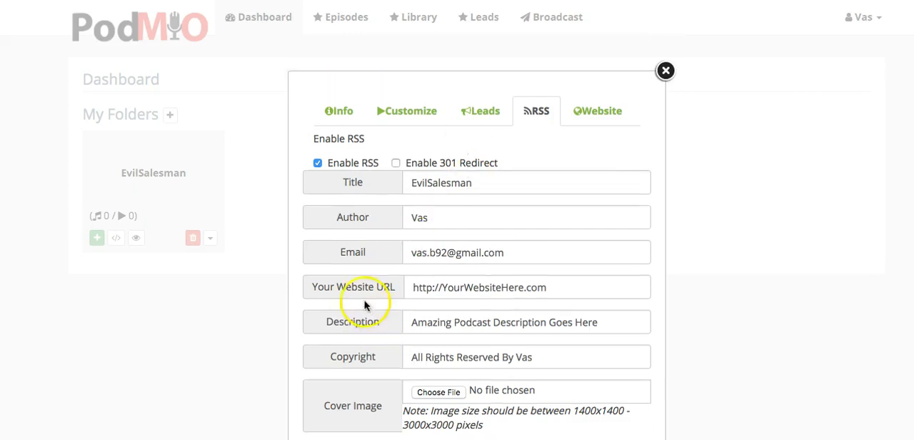
scroll(359, 289, "down", 2)
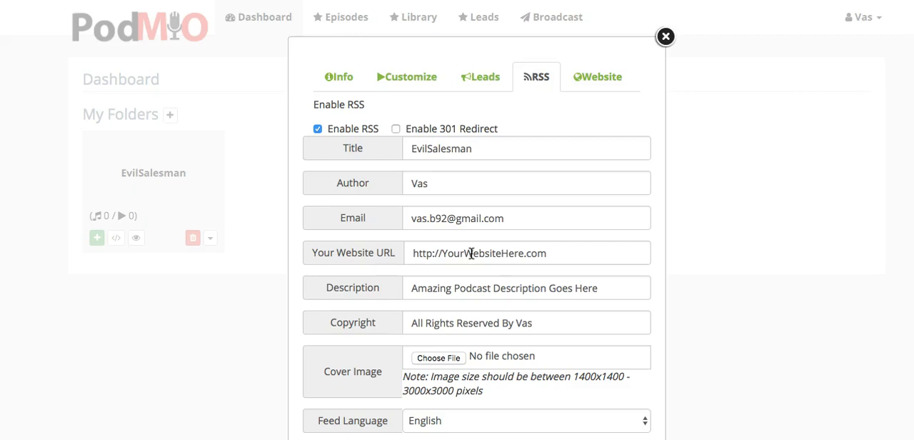
scroll(457, 243, "up", 1)
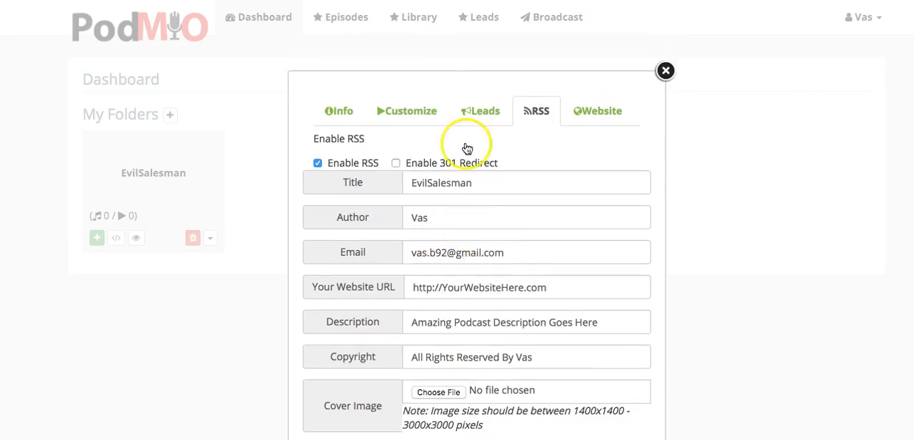
scroll(466, 274, "down", 1)
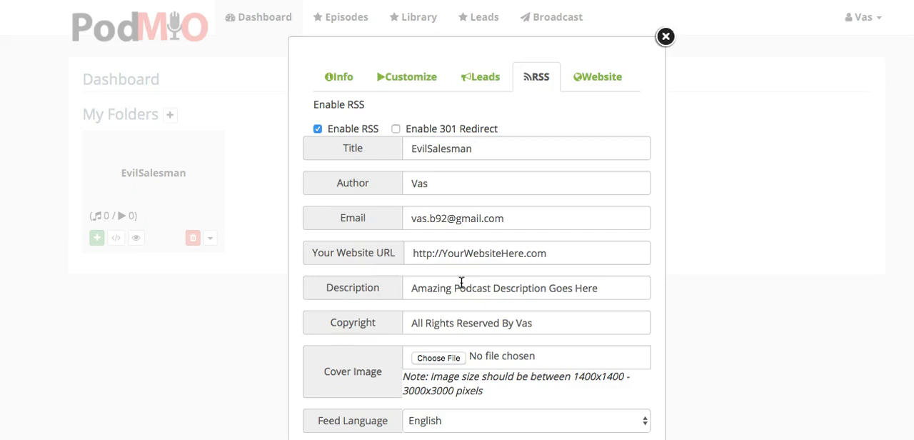
left_click(451, 290)
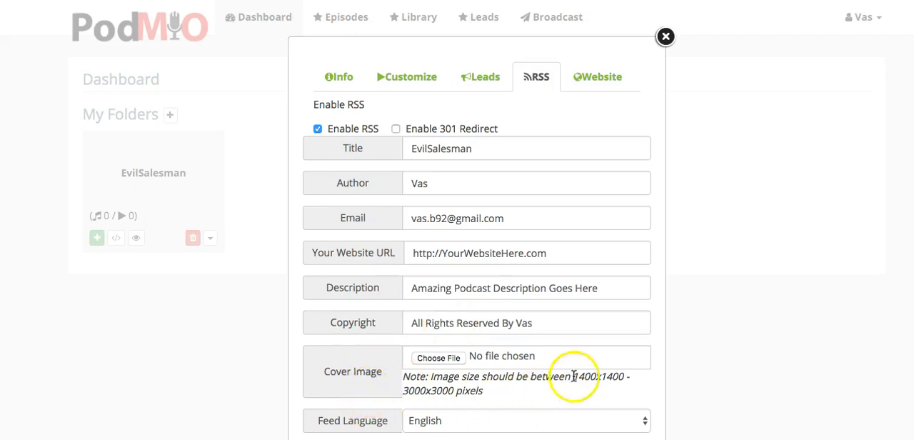
left_click_drag(574, 374, 606, 387)
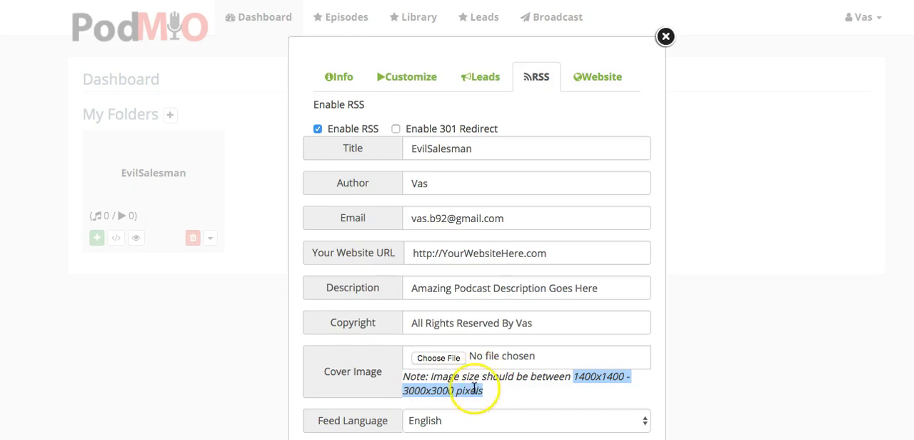
scroll(372, 432, "down", 4)
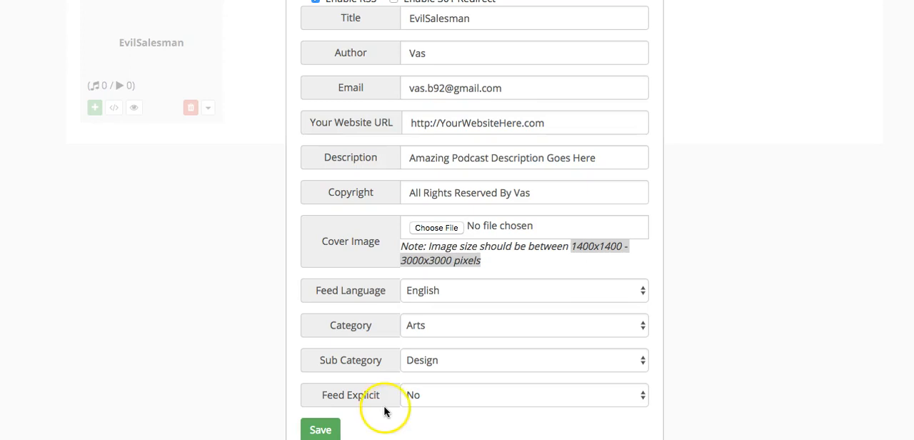
Step: Check the choices available for the Feed Explicit setting of the EvilSalesman feed
left_click(418, 394)
left_click(418, 408)
left_click(418, 397)
left_click(417, 381)
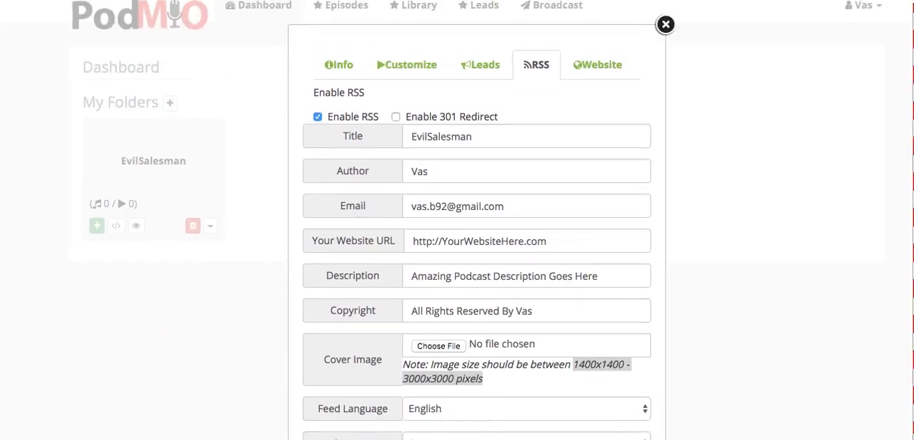
left_click(590, 74)
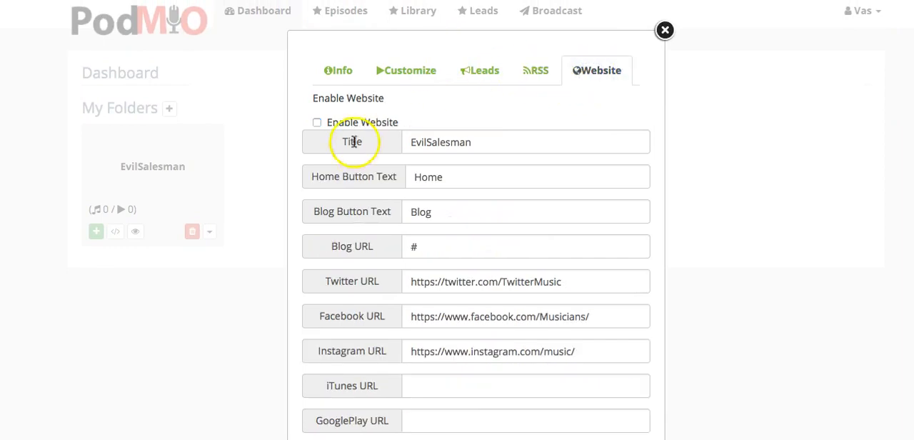
left_click(355, 122)
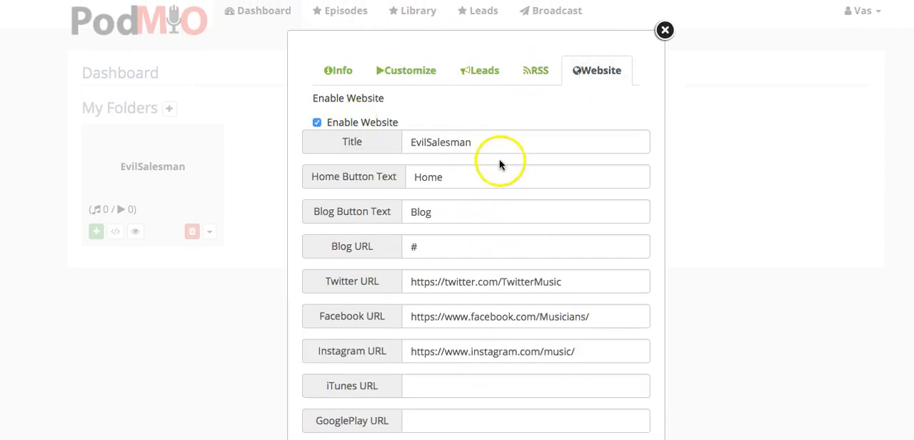
scroll(503, 250, "down", 4)
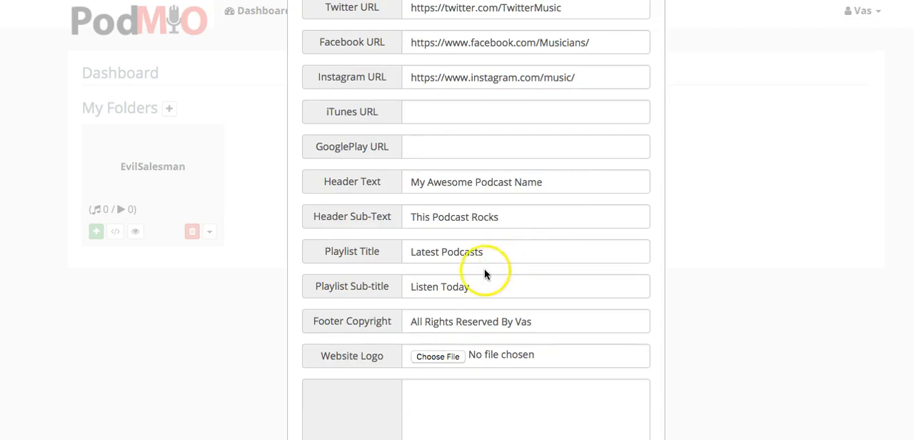
scroll(490, 261, "up", 5)
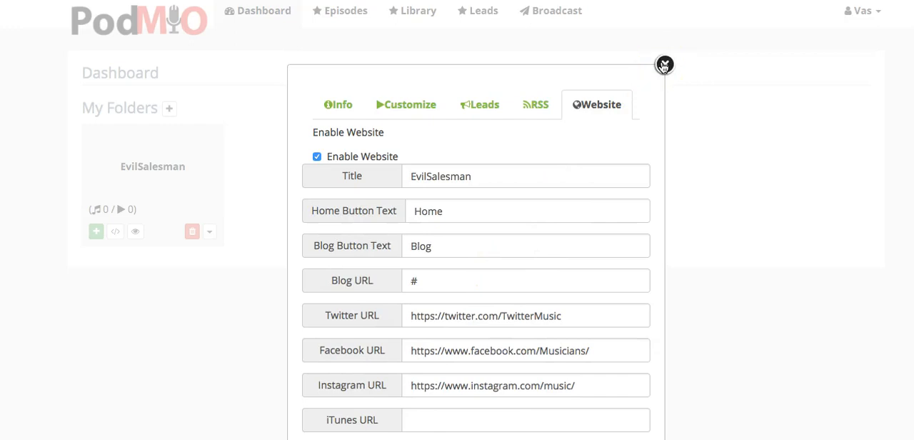
left_click(664, 65)
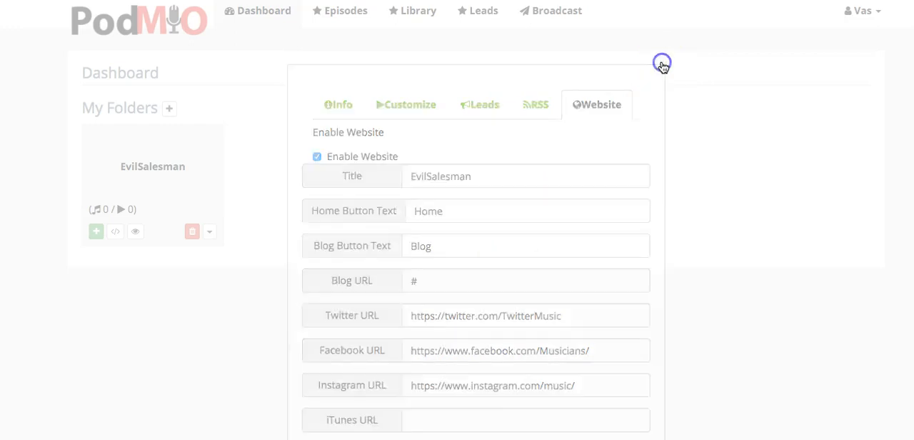
Step: Review the EvilSalesman folder's website settings, including the social URLs, header text, playlist titles, footer copyright and logo
left_click(209, 231)
left_click(240, 252)
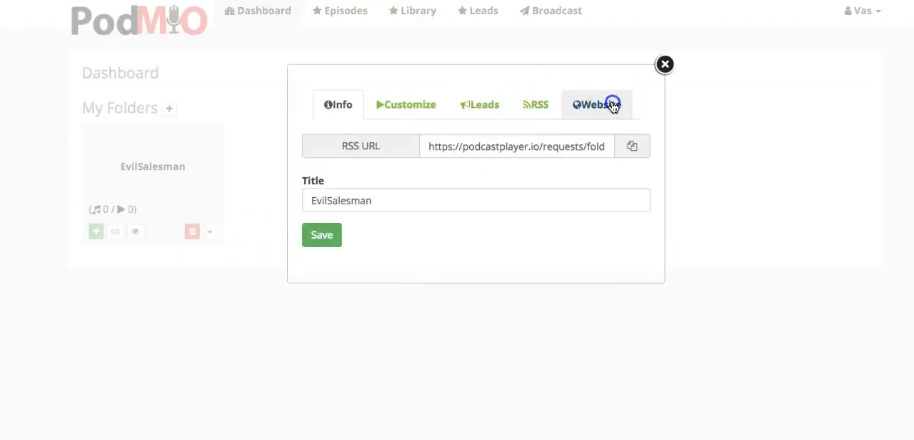
left_click(613, 106)
left_click(319, 155)
scroll(435, 354, "down", 5)
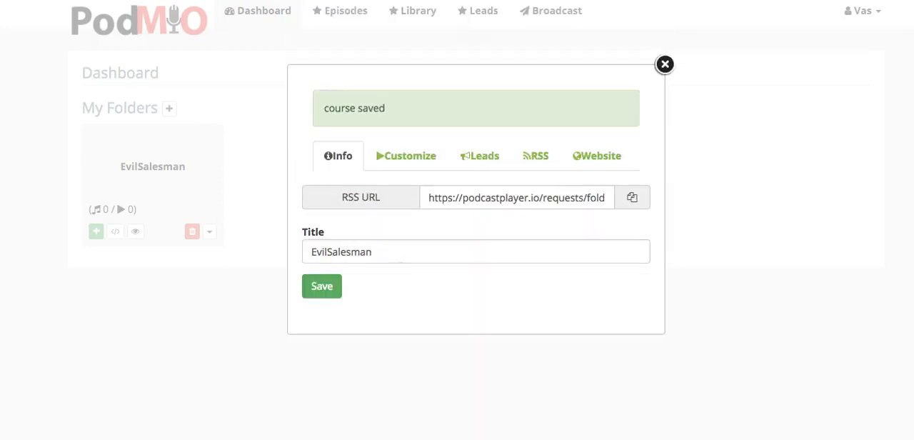
left_click(663, 65)
Step: View the EvilSalesman folder's website embed code and preview its website
left_click(208, 231)
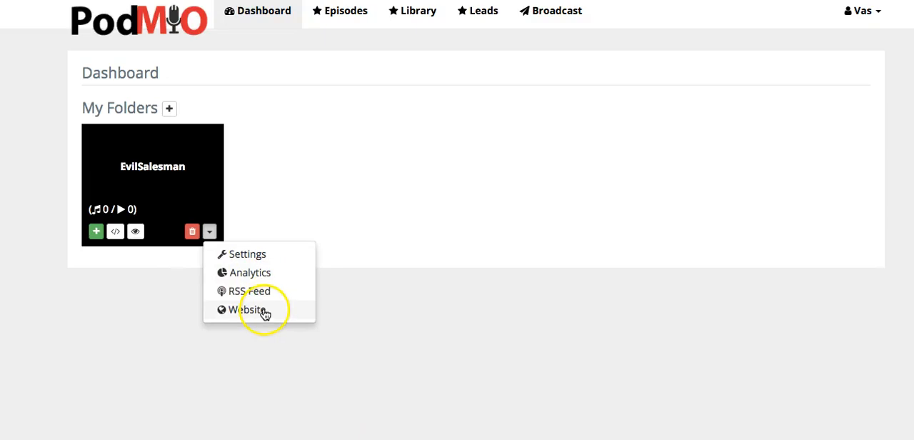
left_click(264, 311)
left_click(496, 240)
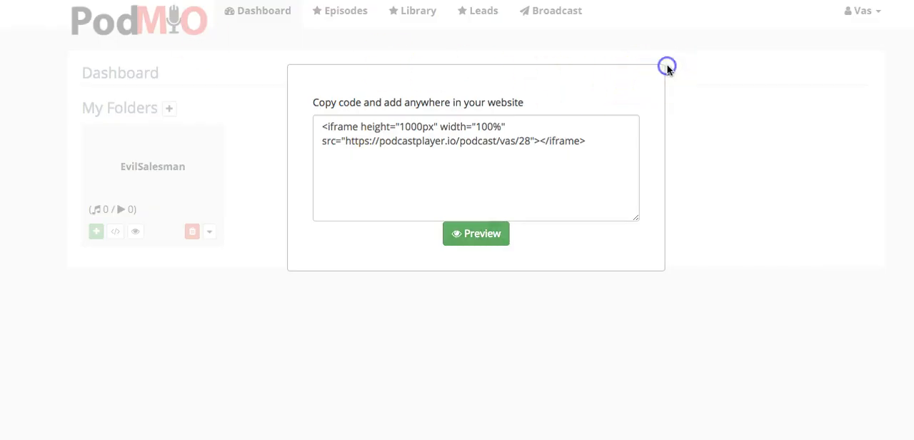
left_click(667, 67)
Step: Open the Library page and search This Mac in Finder for .mp3 files
left_click(420, 13)
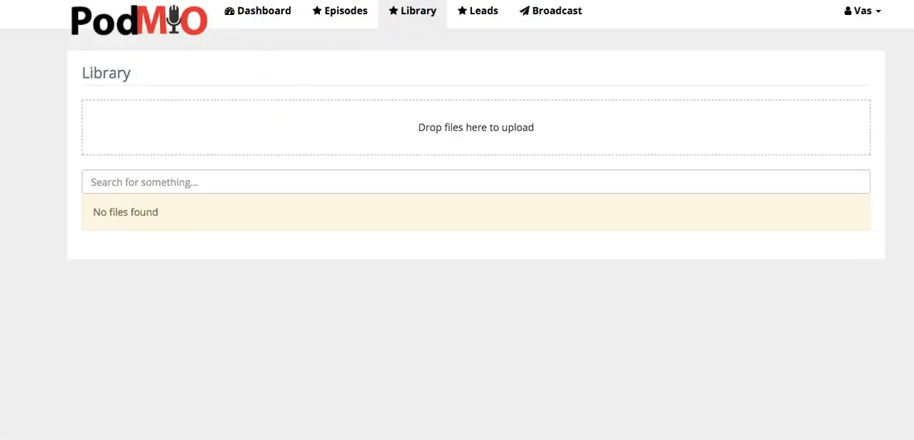
key("super+Tab")
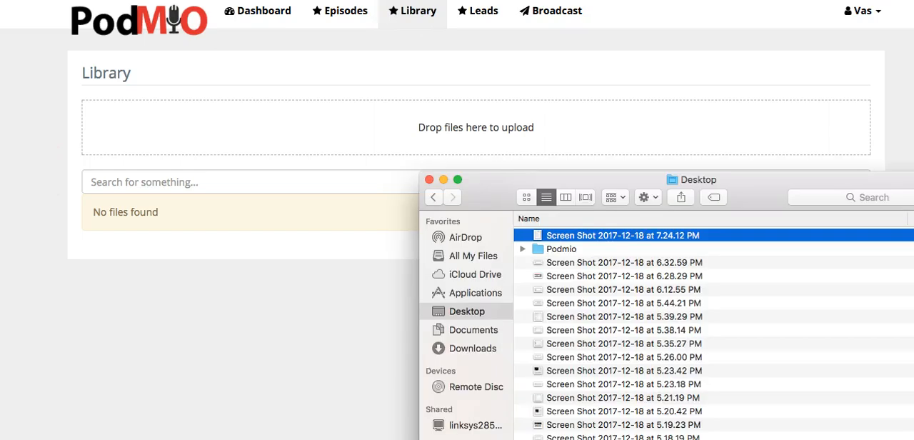
left_click(848, 199)
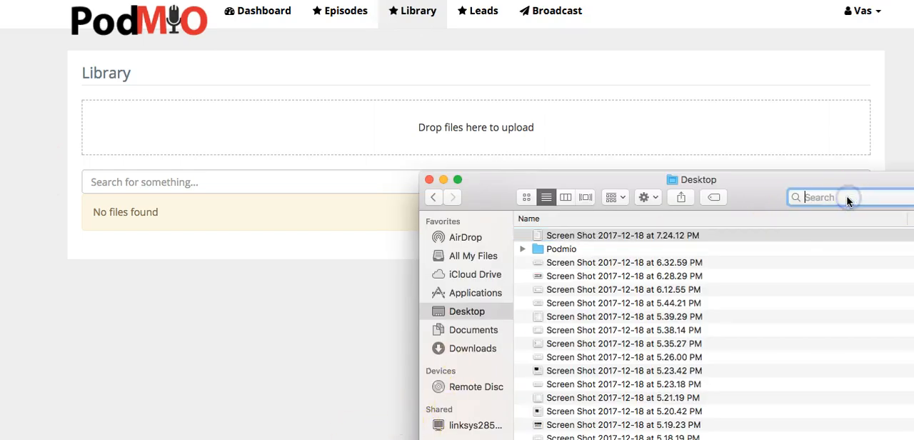
type(".mp3")
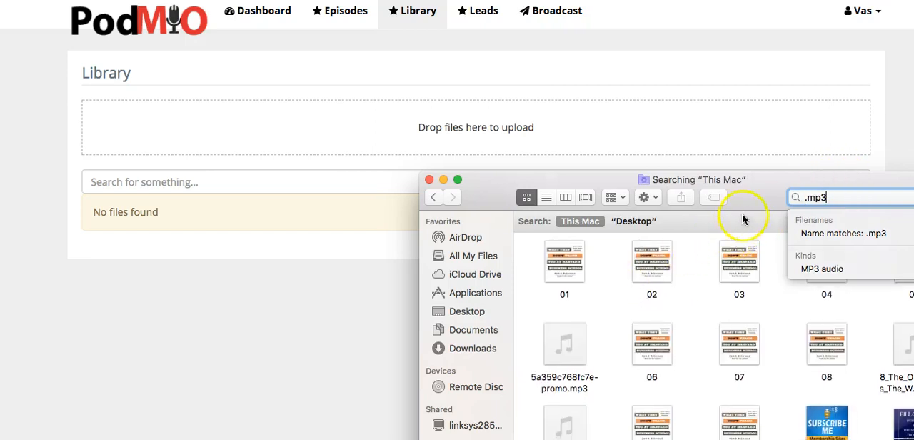
Step: Upload the 256 Appendix.mp3 audio file from the Finder results to the Library
scroll(739, 257, "down", 5)
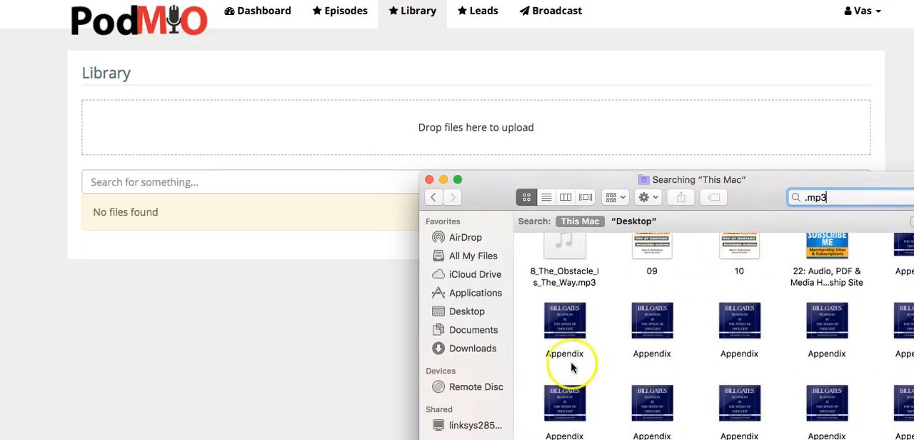
left_click_drag(565, 318, 419, 117)
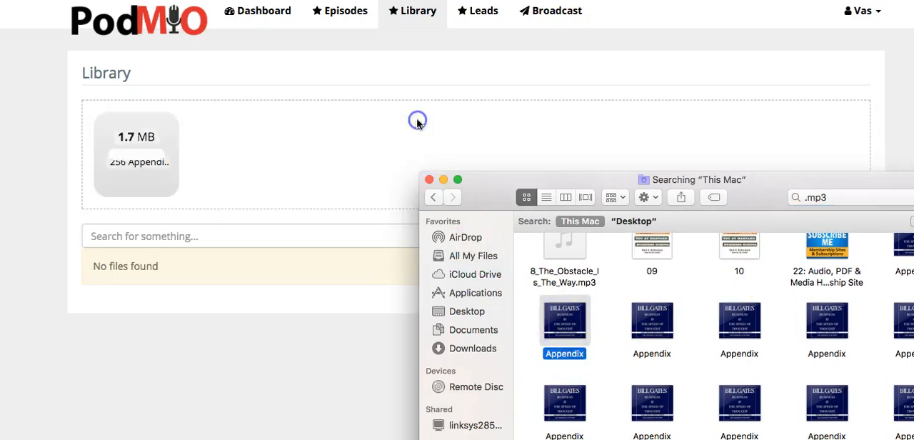
left_click(59, 155)
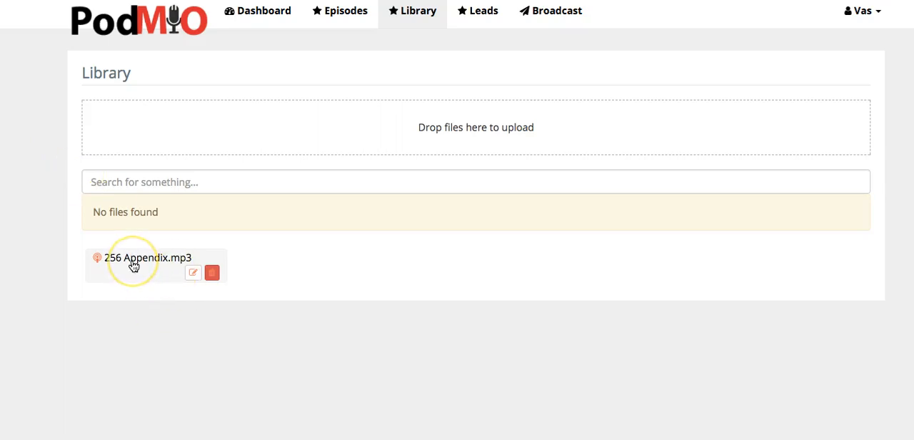
left_click(108, 121)
Step: Create an episode named "Episode #1 : Starting The Sales Business" that uses 256 Appendix.mp3 from the library
left_click(351, 26)
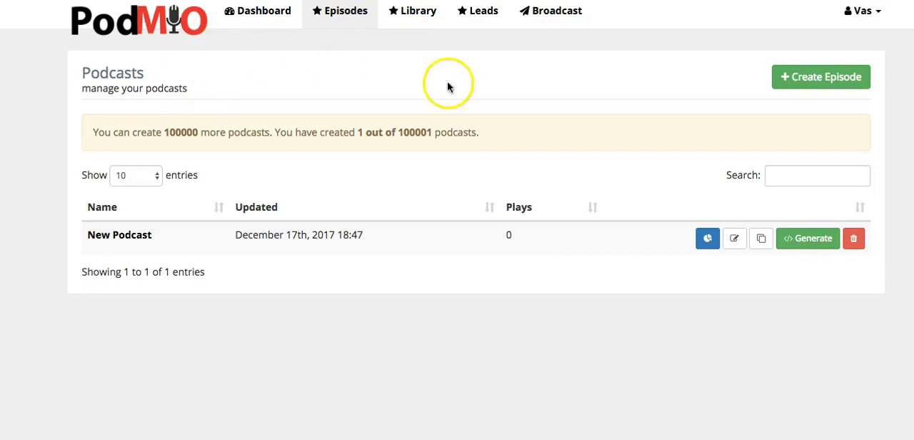
left_click(829, 84)
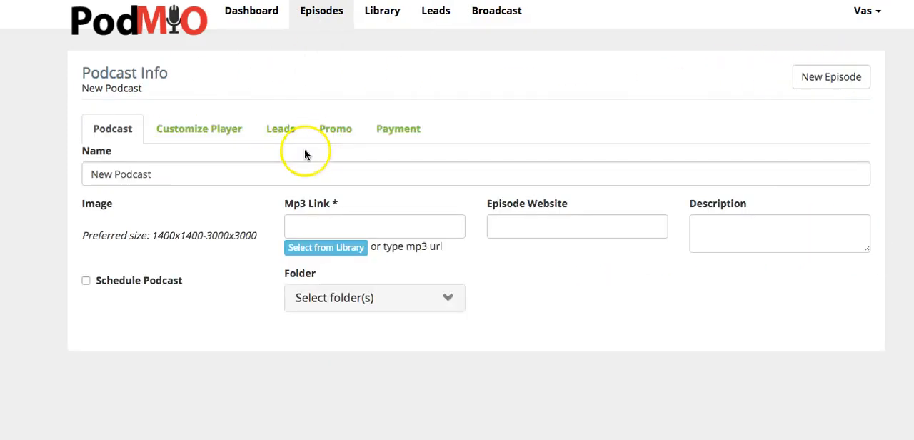
double_click(222, 171)
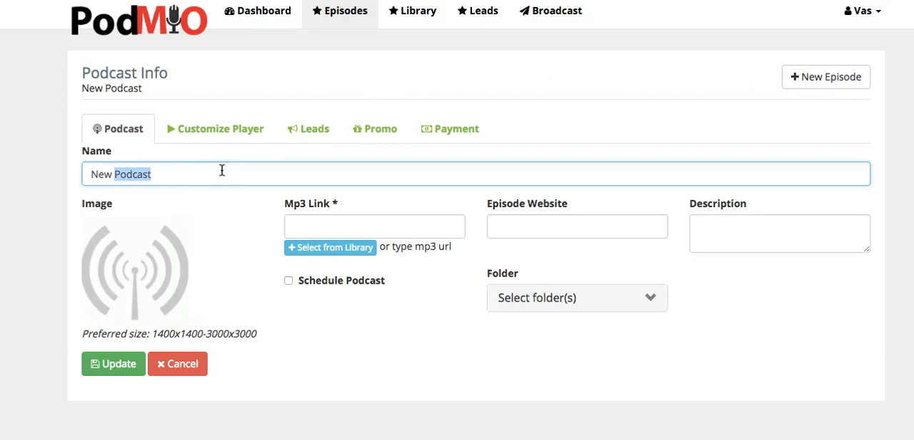
key("ctrl+a")
type("E")
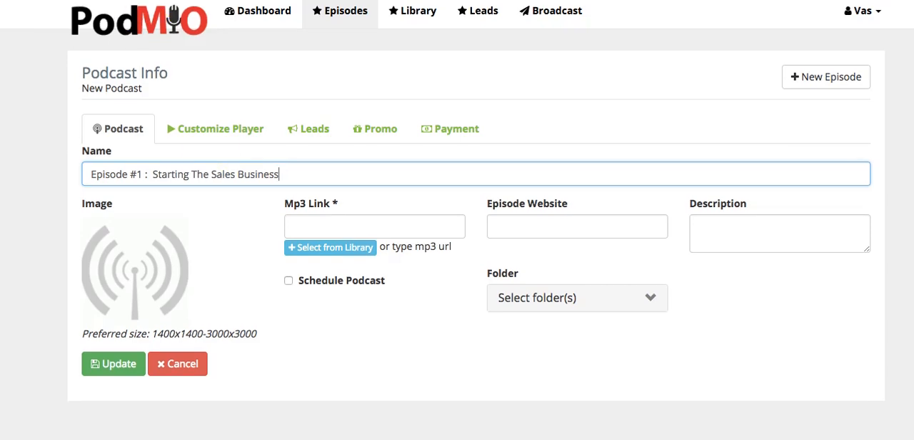
left_click(322, 251)
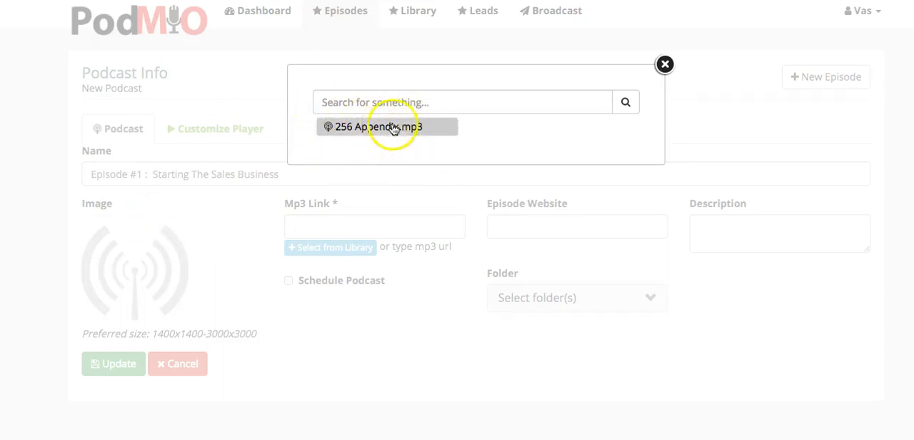
left_click(383, 132)
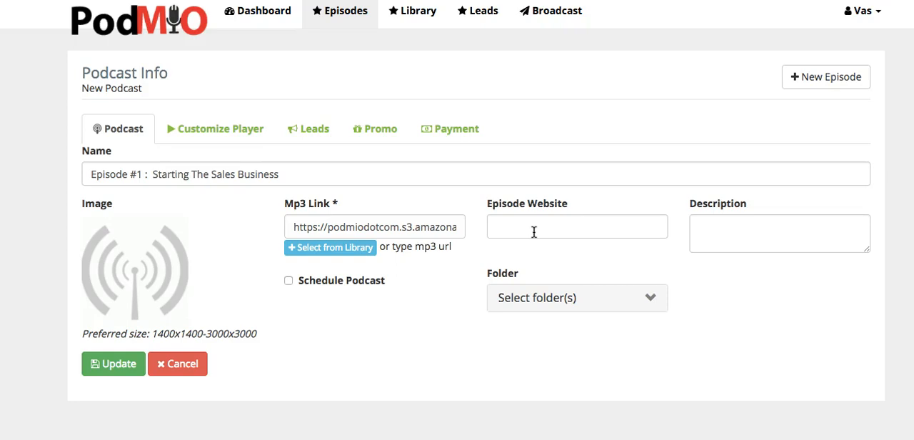
left_click(505, 234)
left_click(512, 229)
left_click(558, 225)
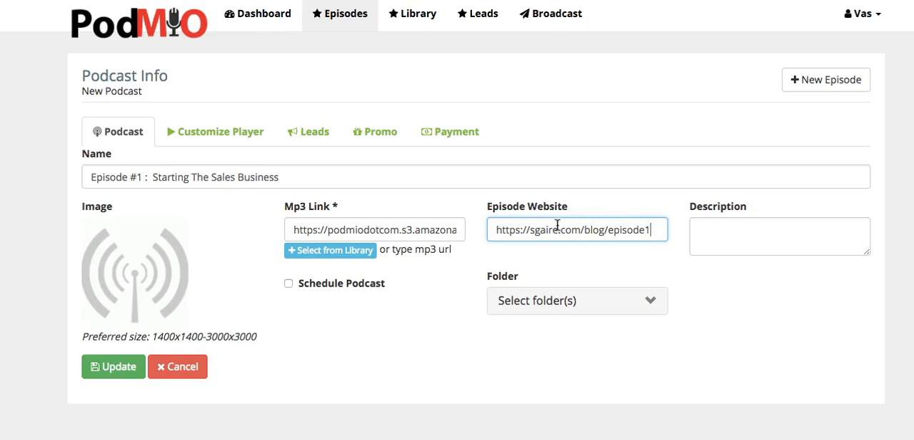
left_click(765, 251)
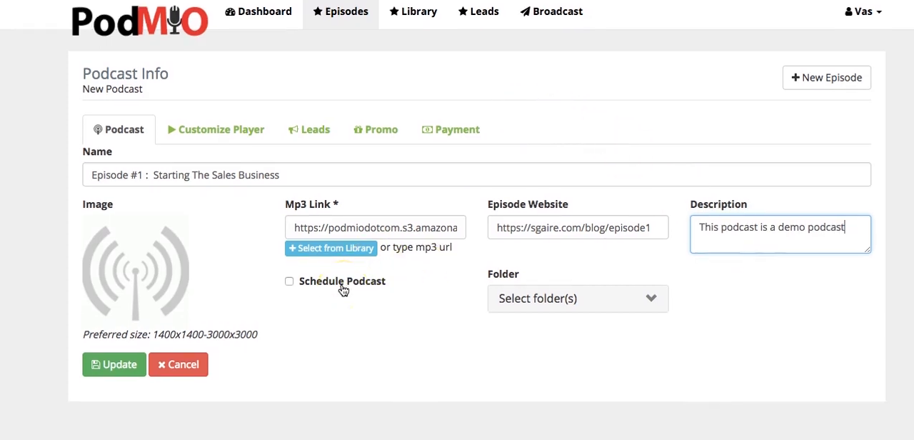
Step: Try scheduling the podcast for midnight on 2018-01-01, and turn scheduling back off
left_click(342, 286)
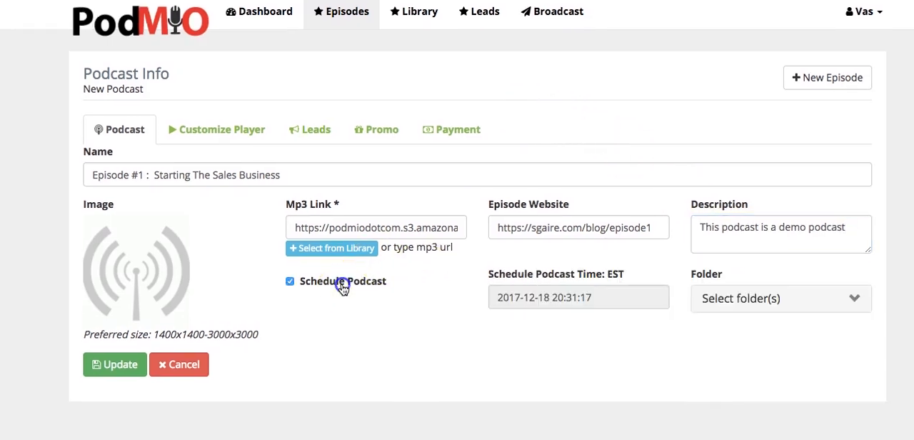
left_click(562, 296)
left_click(621, 325)
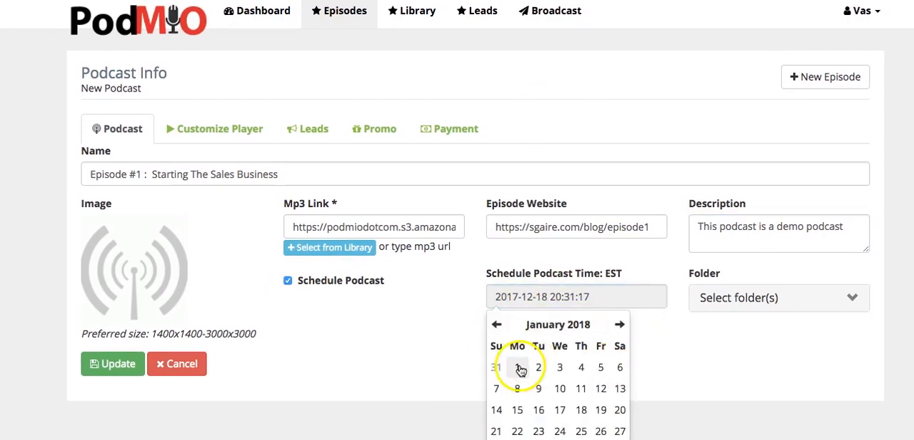
left_click(519, 367)
left_click(506, 354)
left_click(505, 352)
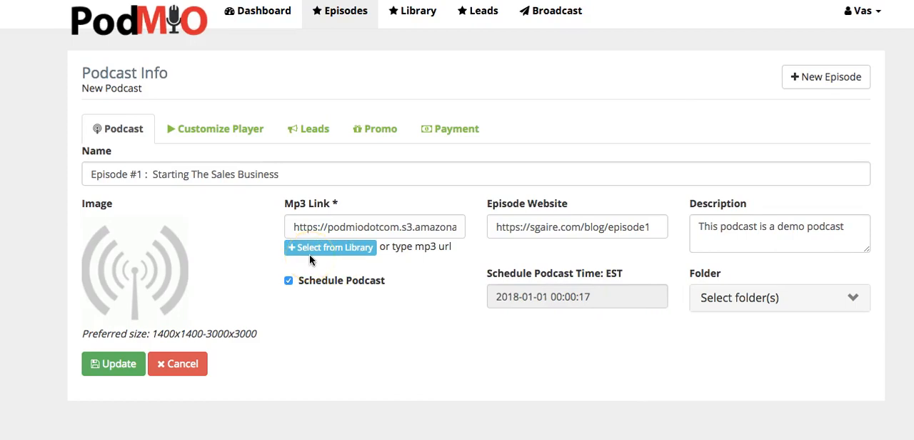
left_click(366, 286)
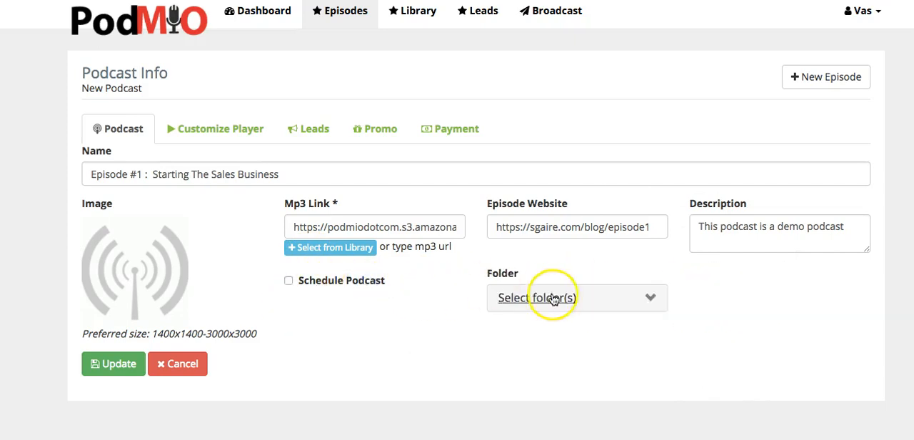
Step: Assign the episode to the EvilSalesman folder and replace its image with the portrait photo from the Desktop
left_click(650, 298)
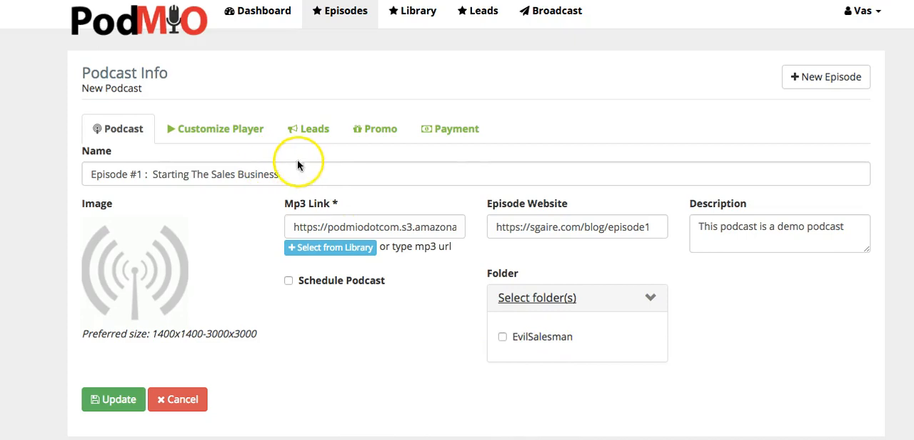
left_click(544, 343)
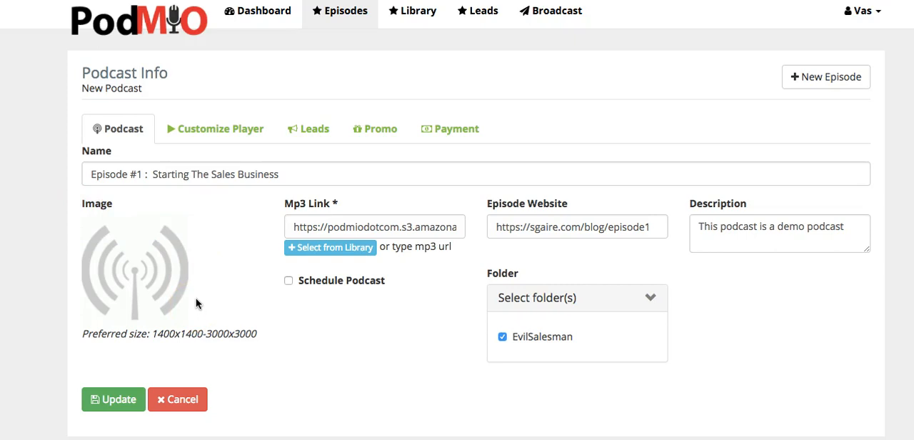
mouse_move(177, 236)
left_click(181, 223)
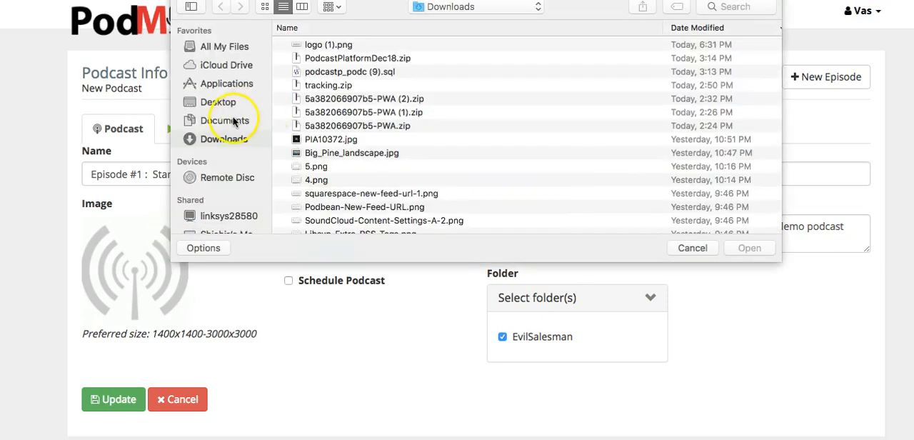
left_click(218, 102)
scroll(386, 133, "down", 15)
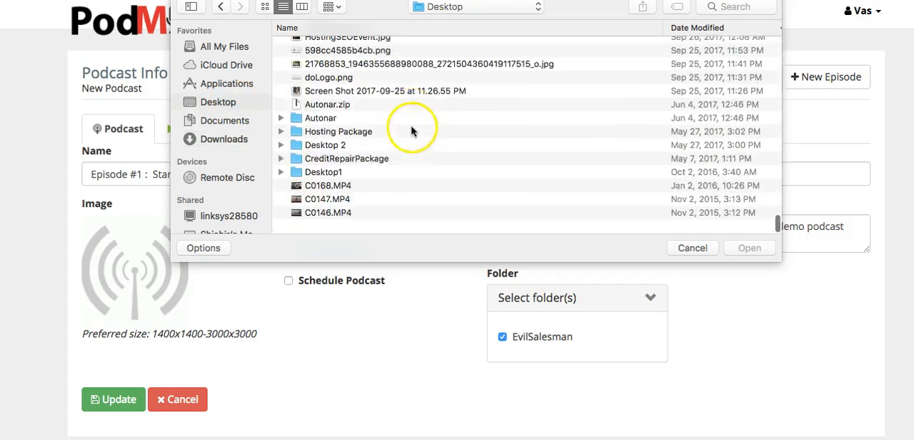
double_click(327, 91)
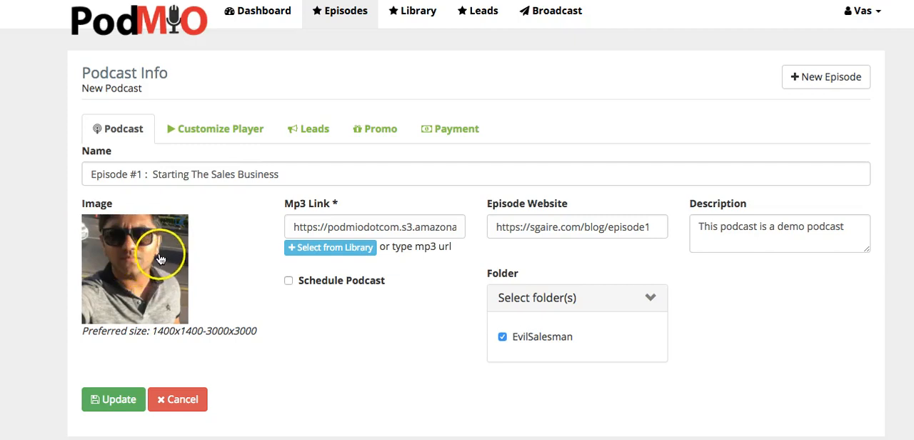
Step: Open the account settings in a separate browser tab and choose a Desktop file as the default podcast image
left_click(862, 23)
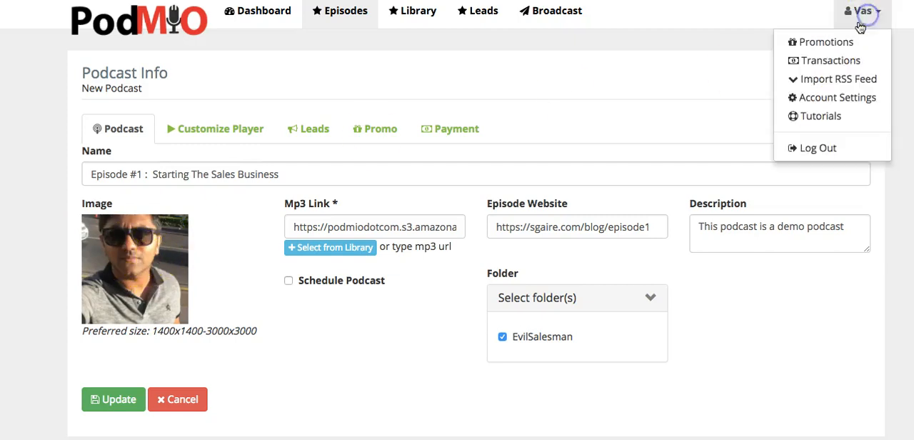
right_click(832, 98)
left_click(212, 50)
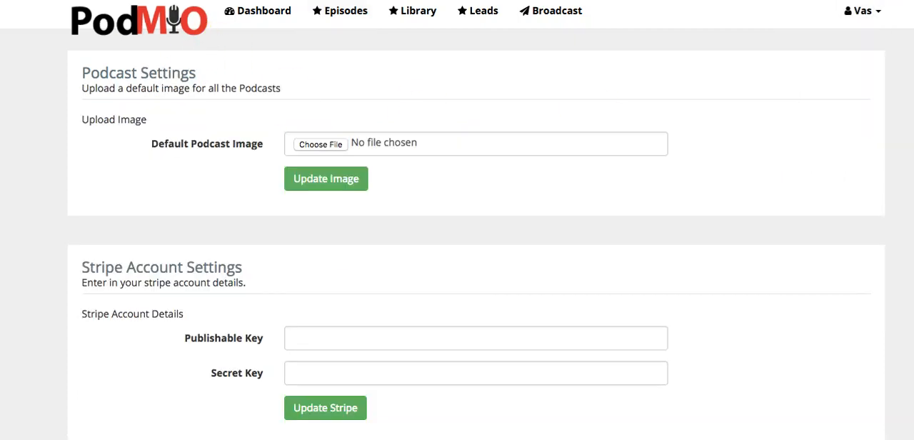
left_click(315, 145)
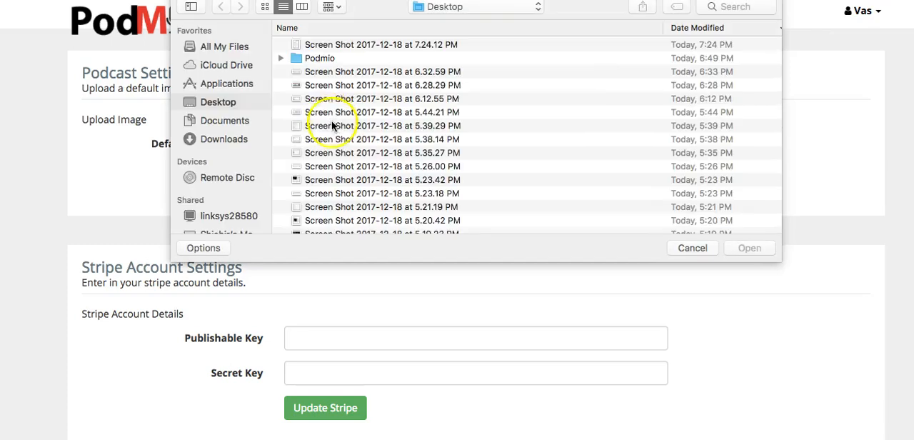
scroll(336, 137, "down", 10)
scroll(336, 137, "down", 20)
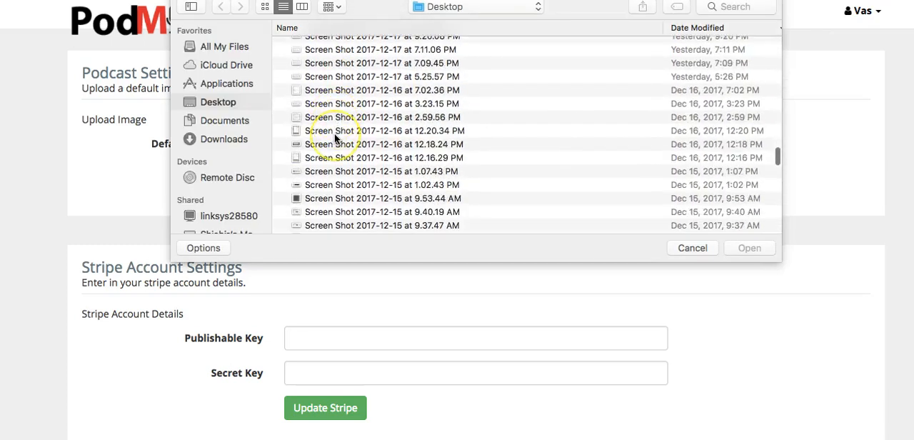
double_click(314, 180)
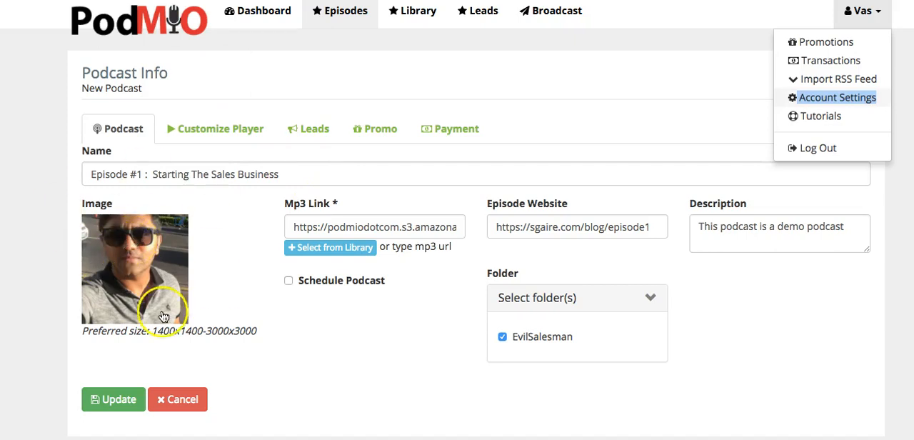
Step: Save the episode's changes and check the EvilSalesman folder from the dashboard
left_click(104, 406)
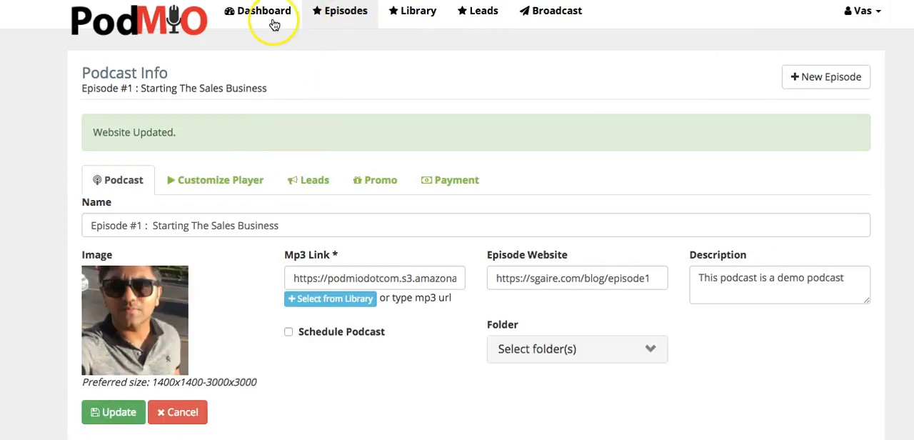
left_click(273, 23)
left_click(150, 169)
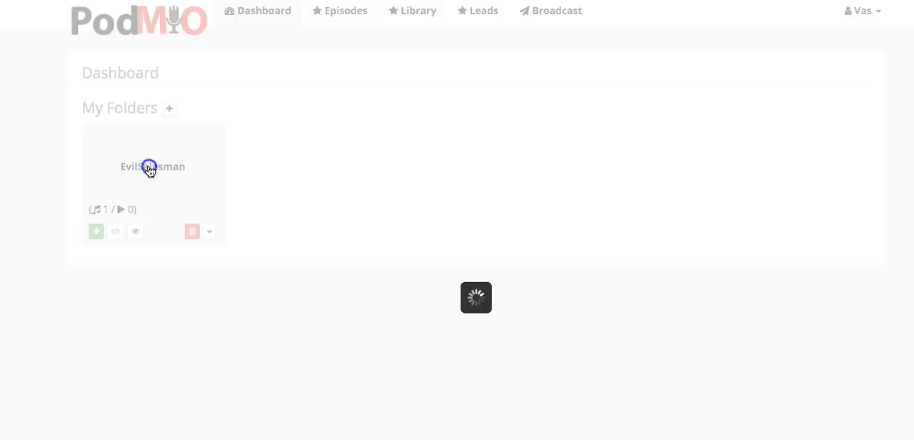
left_click(664, 64)
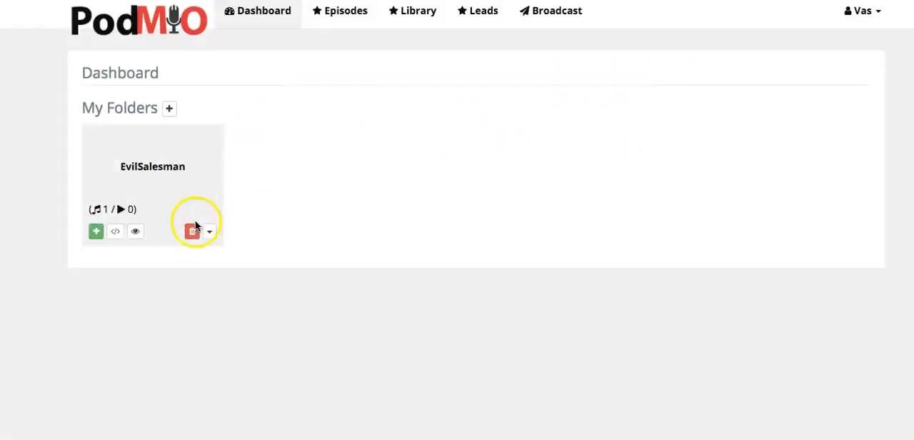
Step: Generate the website embed code for the EvilSalesman folder, preview its player page, and close the code window
left_click(209, 230)
left_click(264, 290)
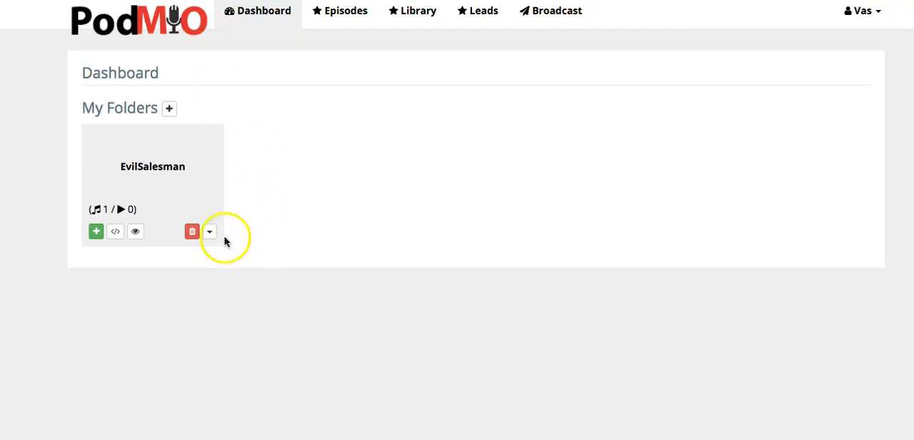
left_click(211, 233)
left_click(239, 310)
left_click(462, 235)
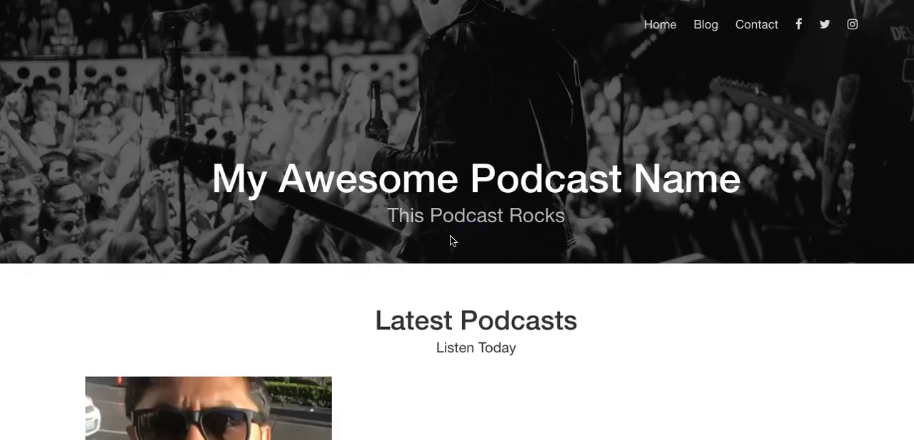
scroll(450, 240, "down", 4)
left_click(433, 236)
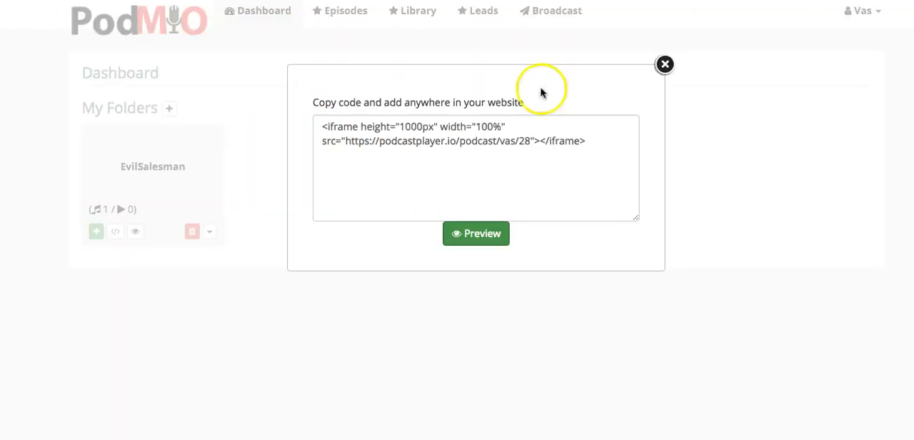
left_click(665, 65)
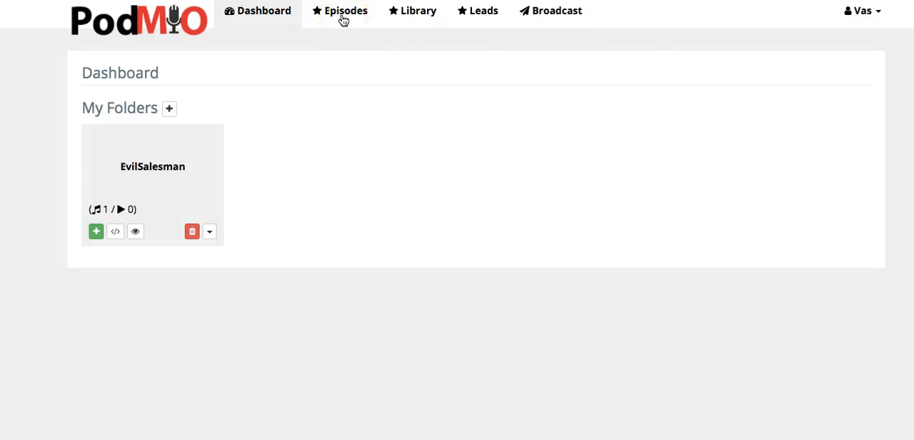
Step: Delete the "New Podcast" entry from the episodes list
left_click(343, 18)
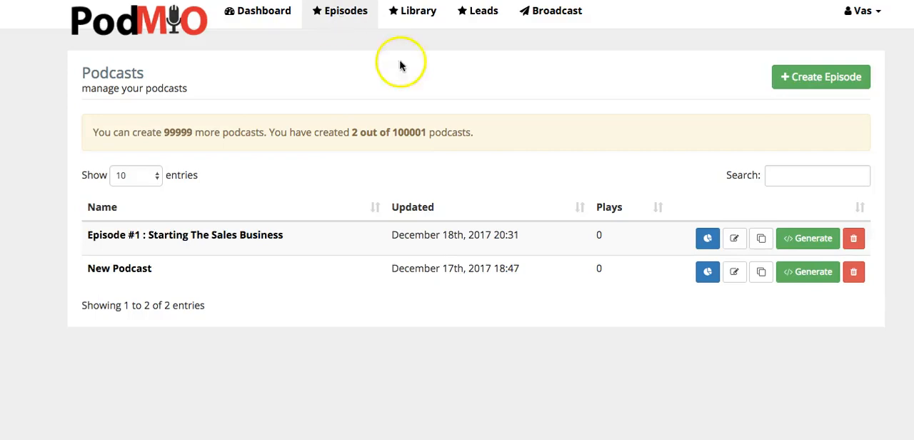
left_click(853, 272)
left_click(615, 66)
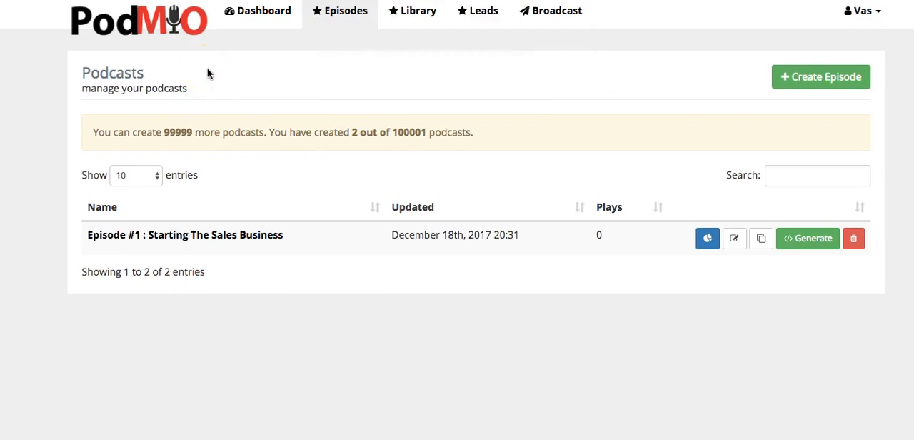
Step: Open the Podmio tutorials in a separate browser tab and bring up the "Publish Podcast To iTunes" article
left_click(272, 14)
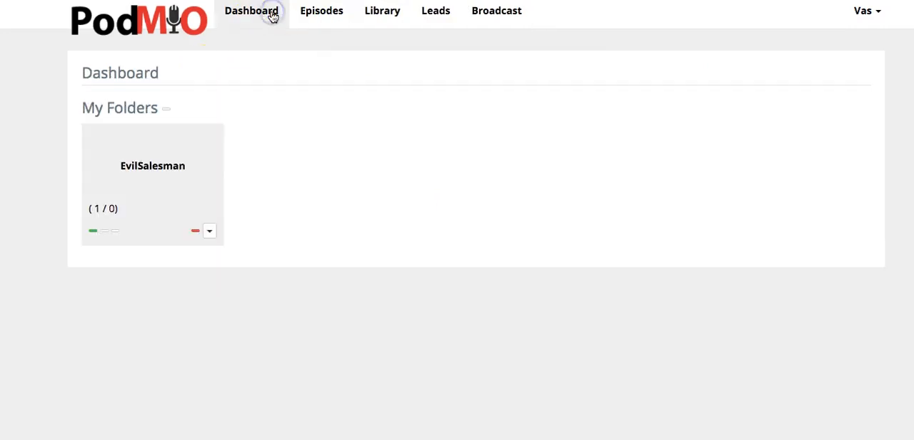
left_click(875, 13)
right_click(821, 118)
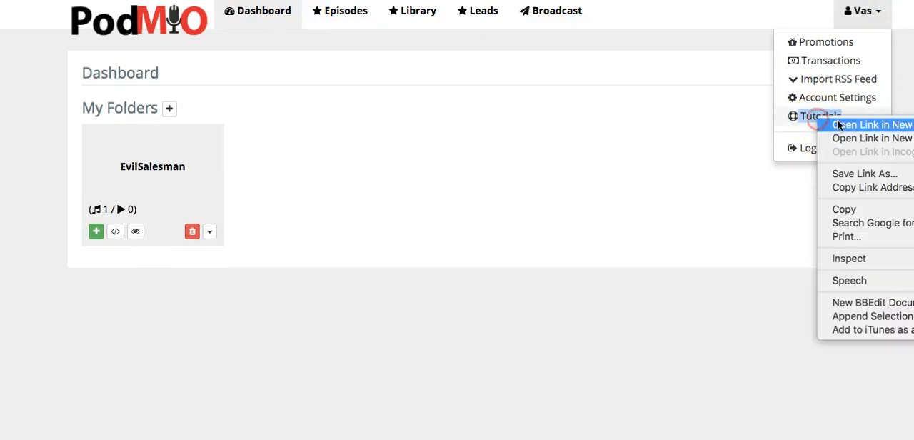
left_click(841, 122)
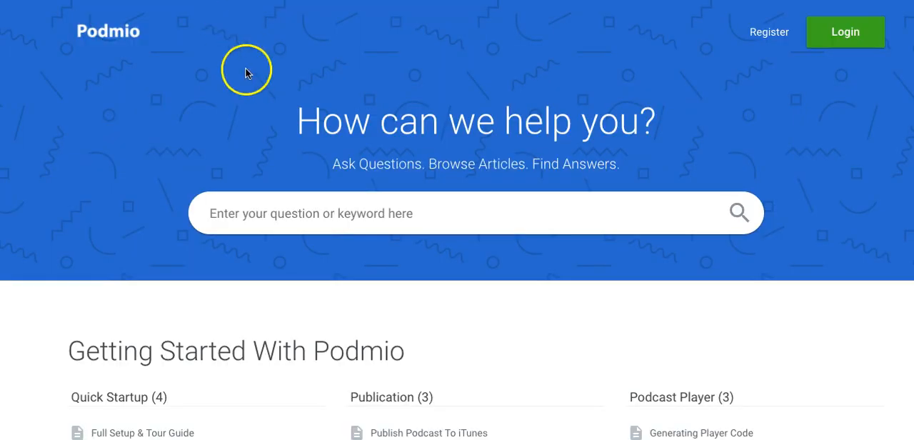
scroll(384, 205, "down", 4)
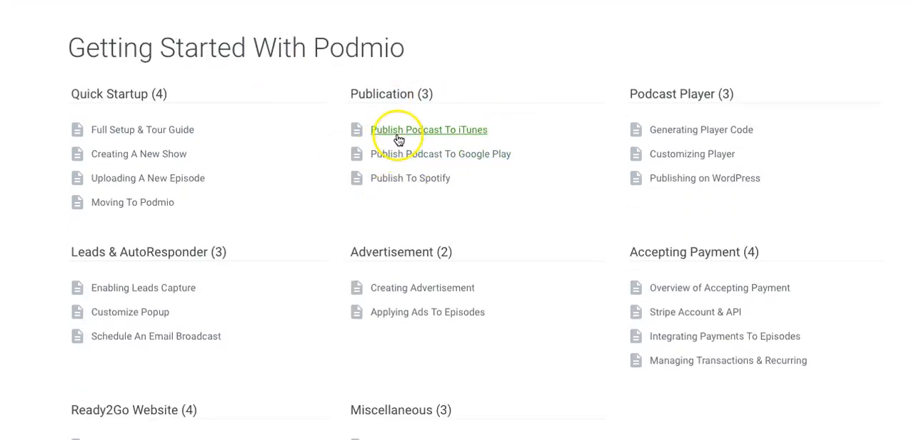
left_click(398, 132)
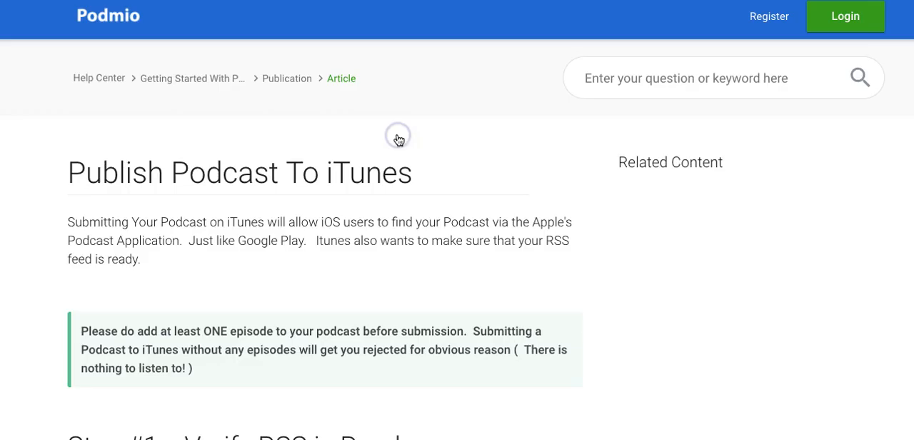
Step: Read the iTunes article's instructions on verifying the RSS feed and submitting it to Apple, and return to the Podmio dashboard
scroll(379, 165, "down", 1)
scroll(379, 179, "down", 5)
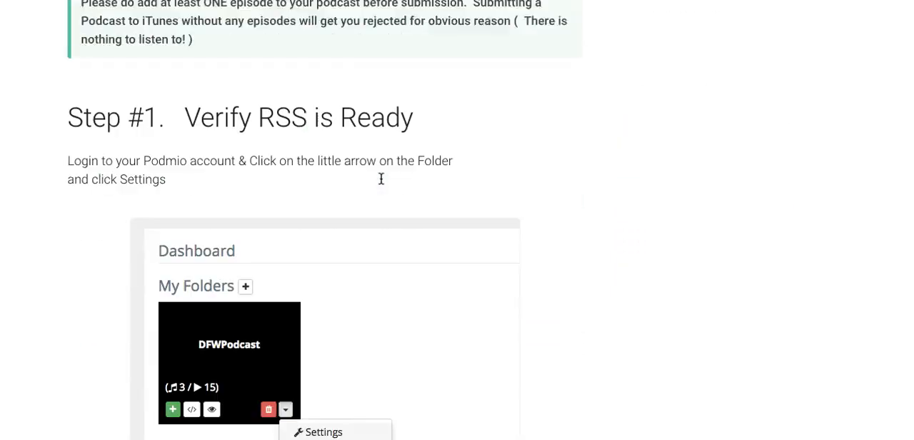
scroll(379, 179, "up", 1)
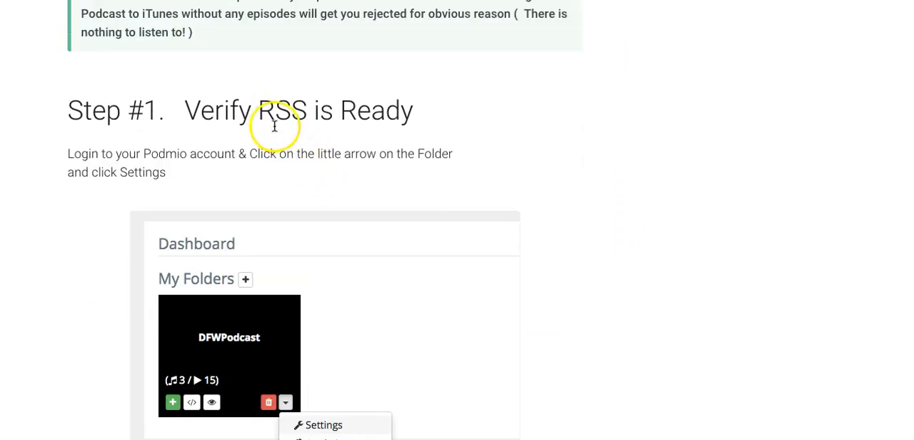
scroll(288, 148, "down", 6)
scroll(291, 157, "down", 18)
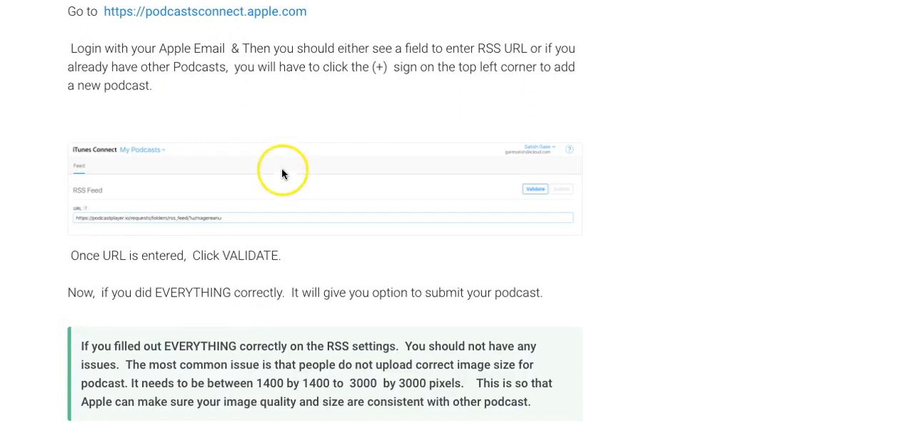
scroll(290, 158, "up", 1)
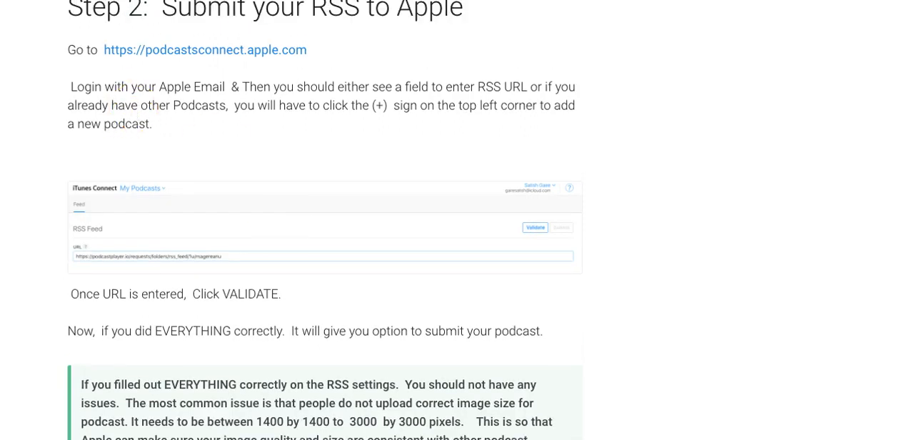
key("alt+Left")
scroll(449, 269, "down", 5)
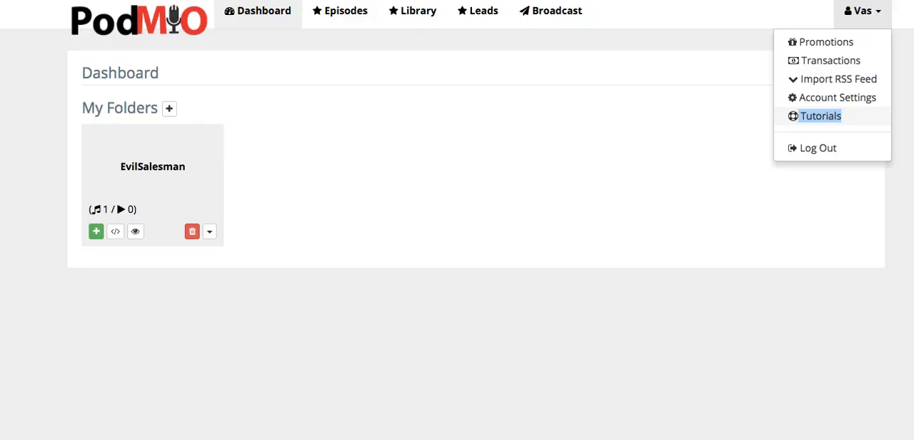
left_click(557, 224)
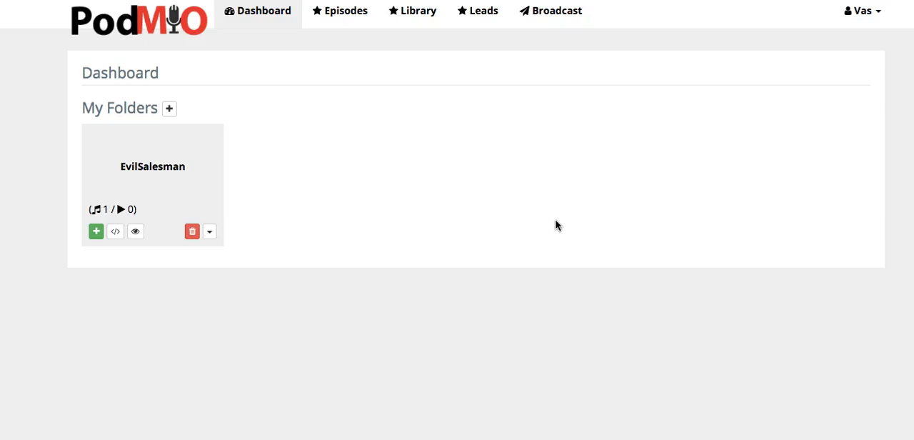
Step: Generate the embed code for "Episode #1 : Starting The Sales Business" and select the whole code
left_click(340, 12)
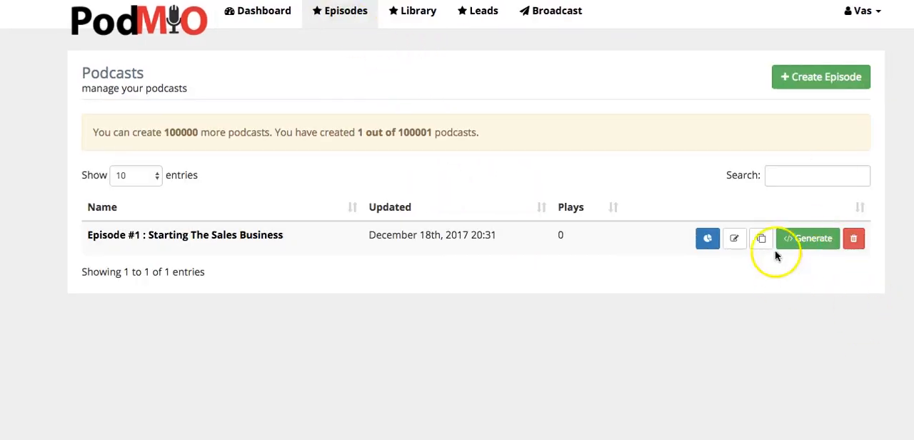
left_click(801, 246)
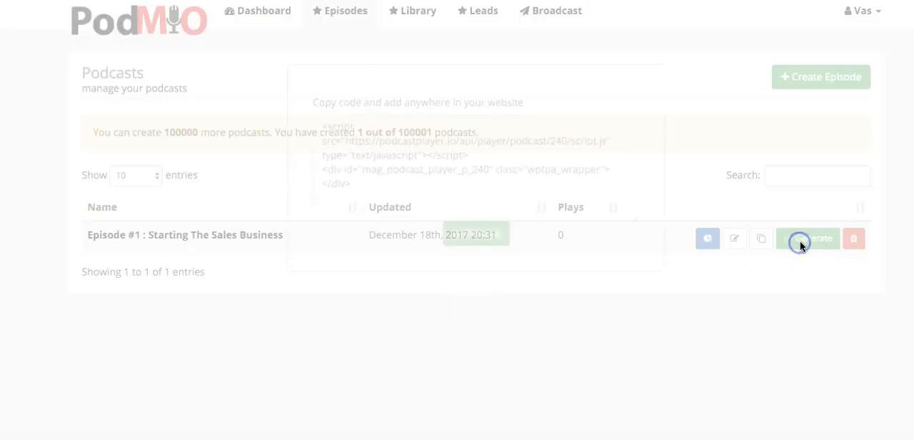
left_click_drag(367, 175, 305, 111)
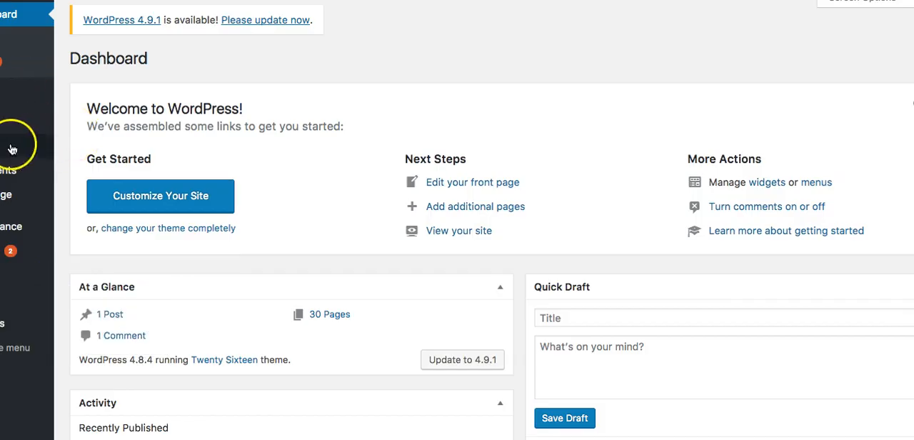
Step: Switch to the WordPress site, add a new page titled "Episode 1- Test", and set its editor to Text mode
mouse_move(11, 148)
left_click(84, 167)
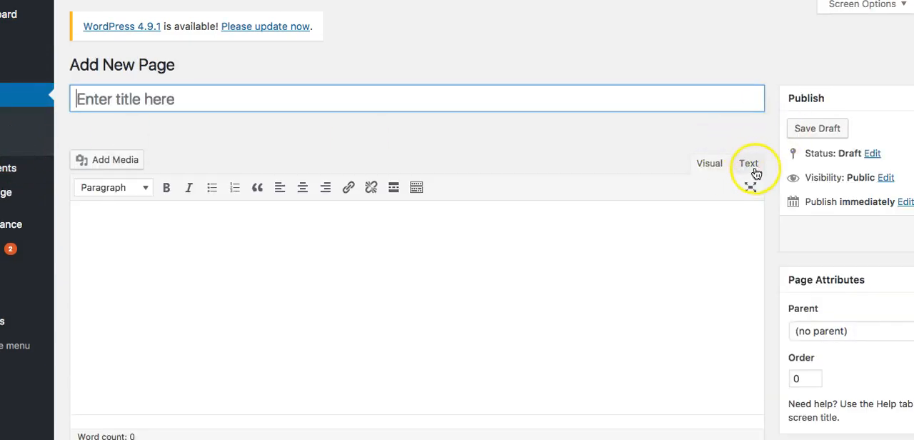
left_click(384, 106)
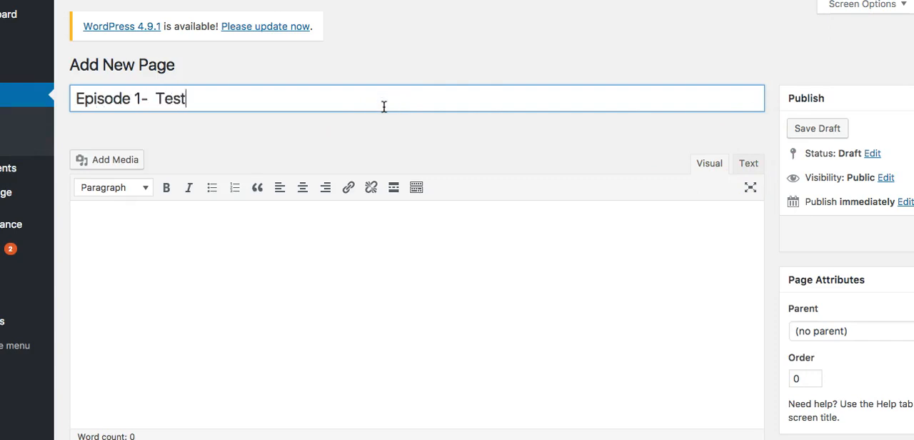
left_click(750, 164)
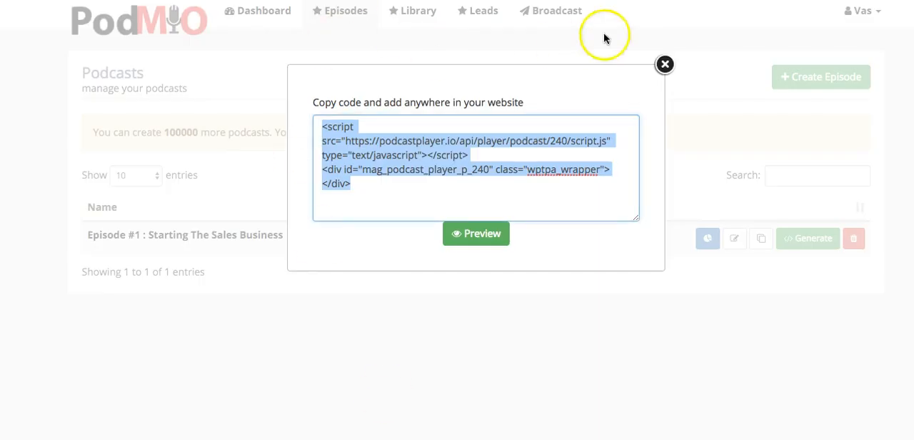
Step: Return to Podmio, regenerate the embed code for Episode #1, and copy all of it
left_click(664, 65)
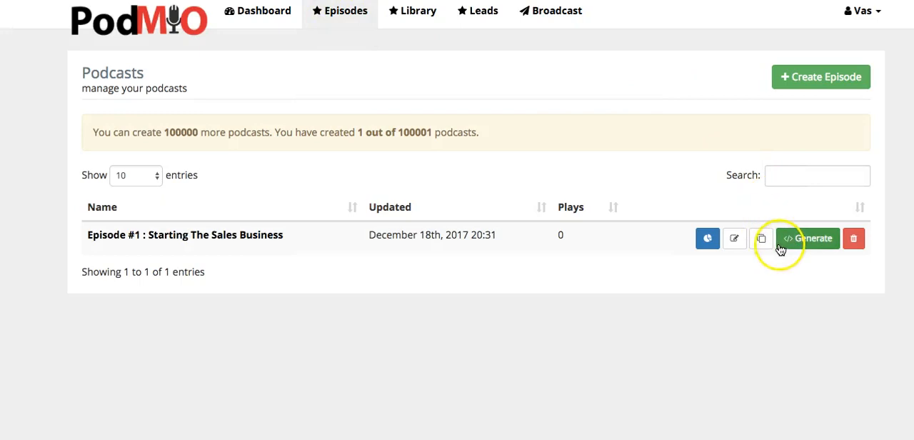
left_click(782, 243)
left_click_drag(341, 209, 372, 127)
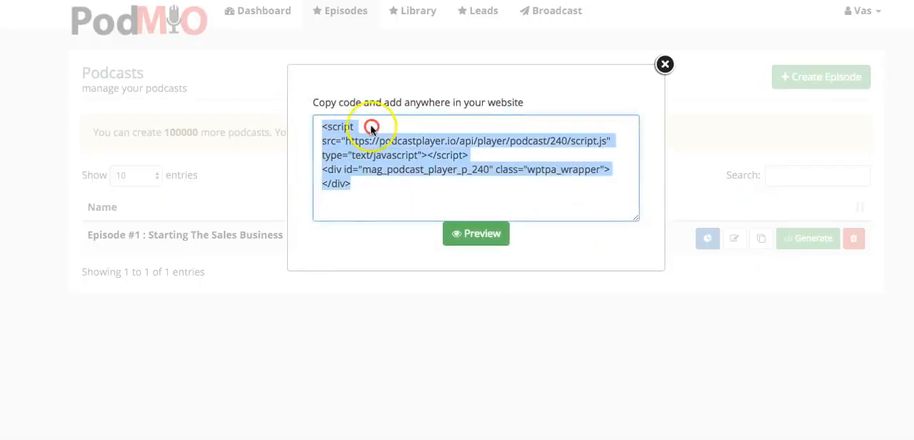
right_click(371, 125)
left_click(412, 205)
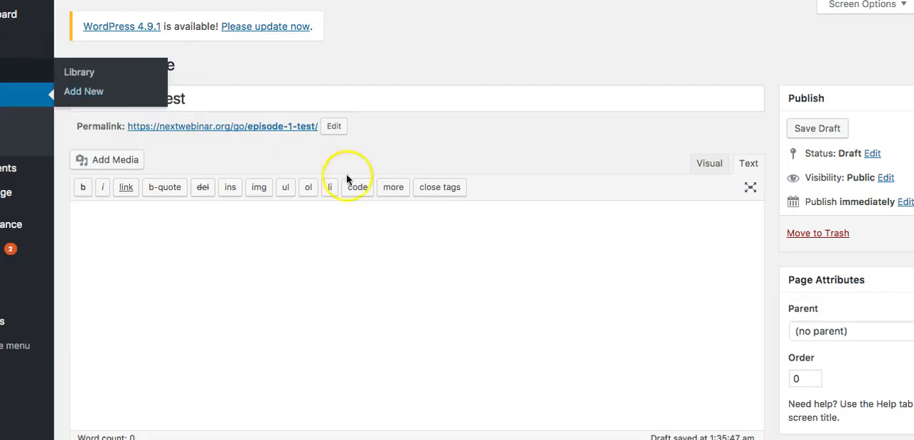
Step: Paste the player code into the body of the WordPress page and return the editor to Visual mode
left_click(526, 258)
right_click(473, 230)
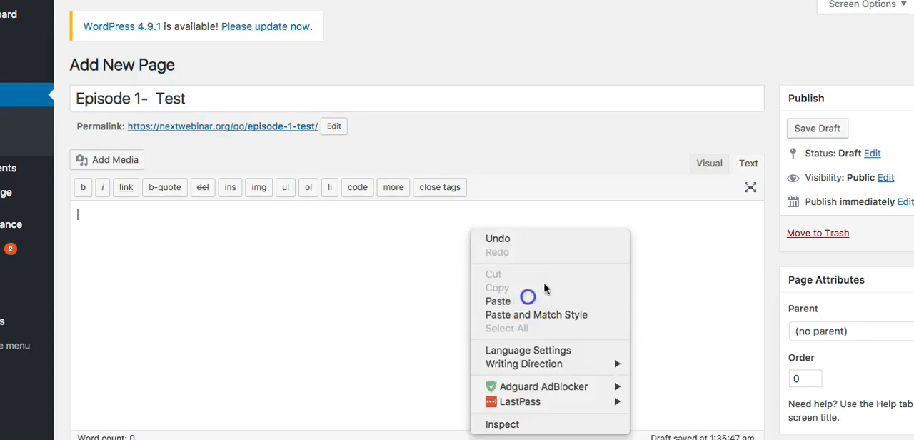
left_click(528, 298)
left_click(691, 163)
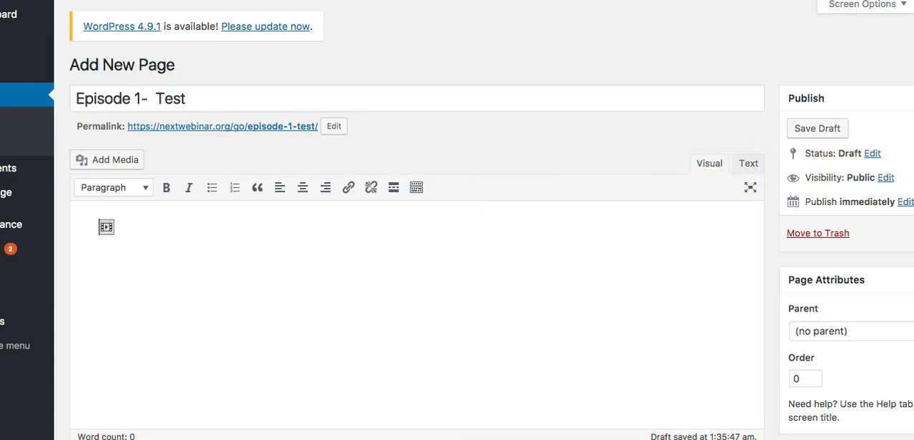
Step: Publish the "Episode 1- Test" page and open its permalink in a new browser tab
left_click(906, 230)
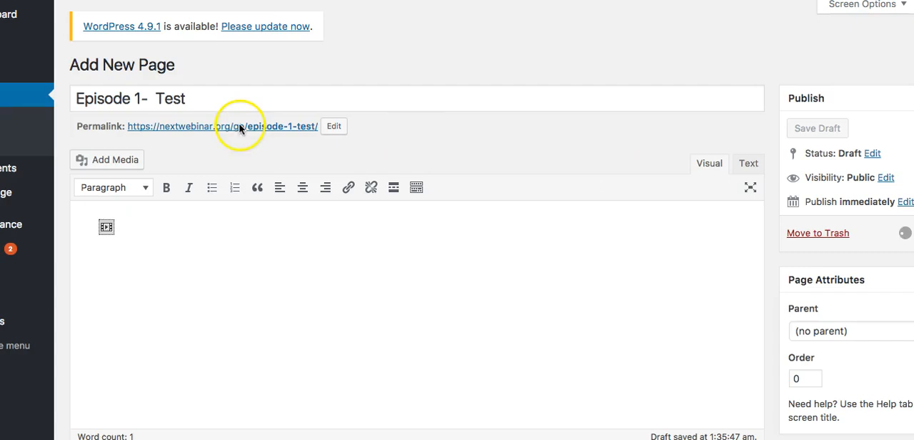
right_click(243, 167)
left_click(312, 202)
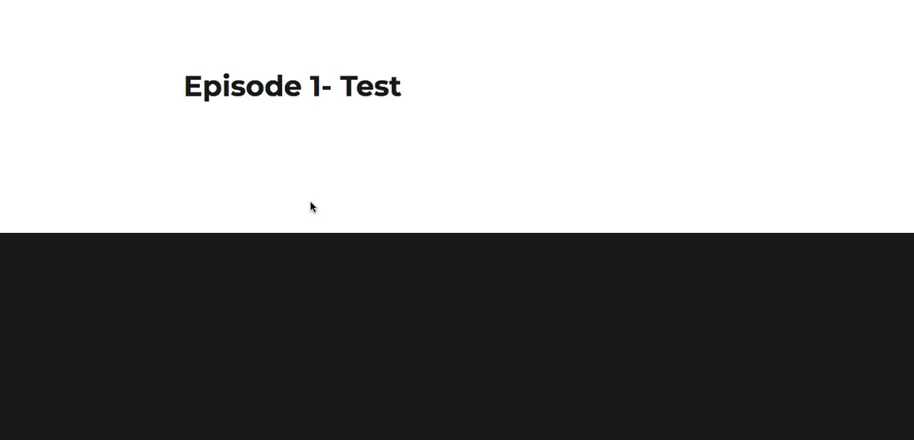